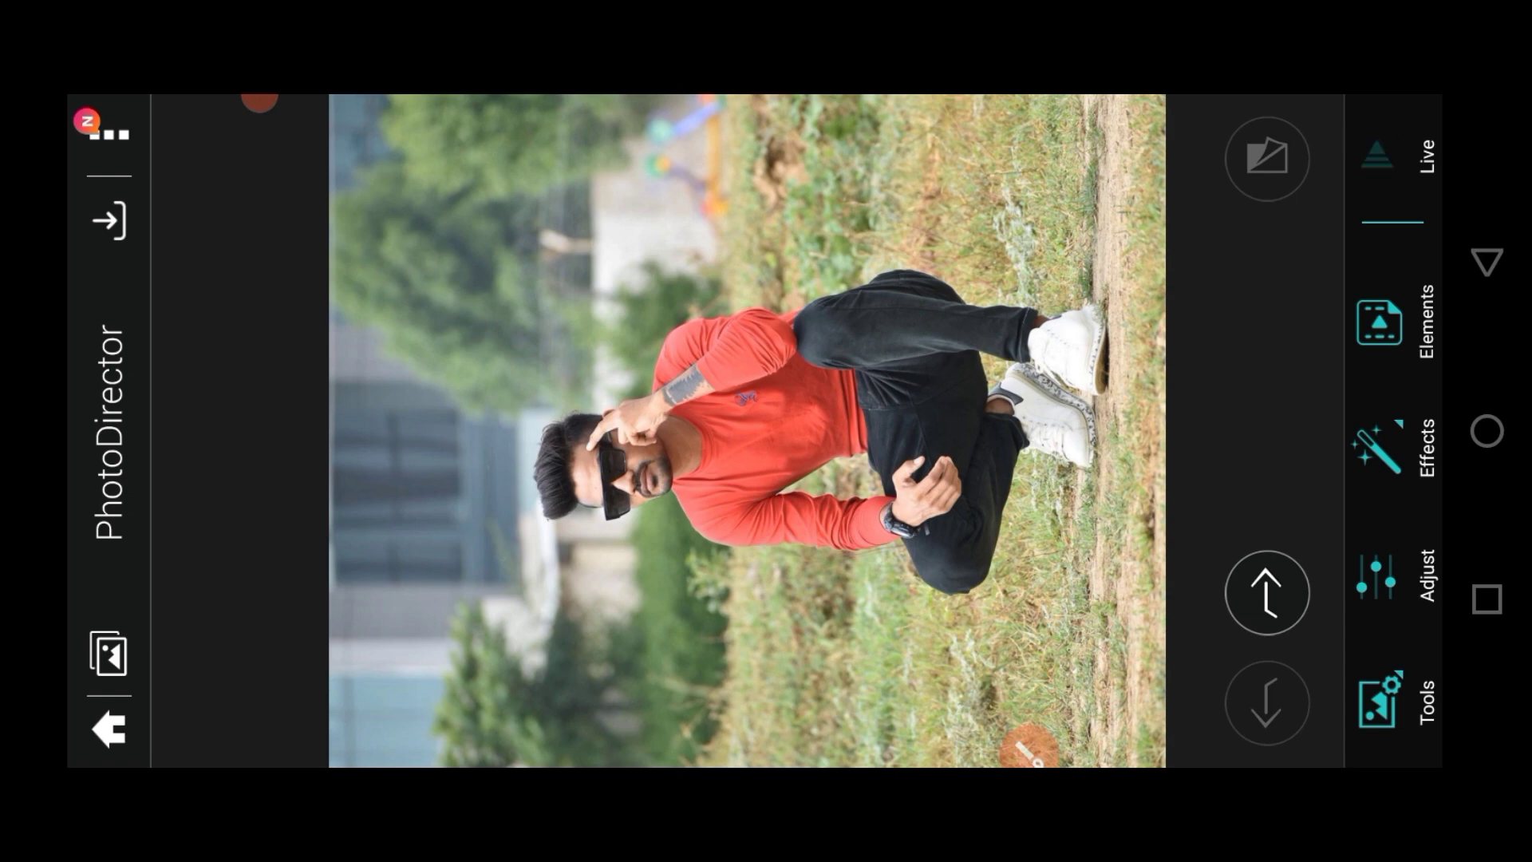
Step: Bring up the editing tools list and scroll down toward Portrait Tools
scroll(798, 391, up, 3)
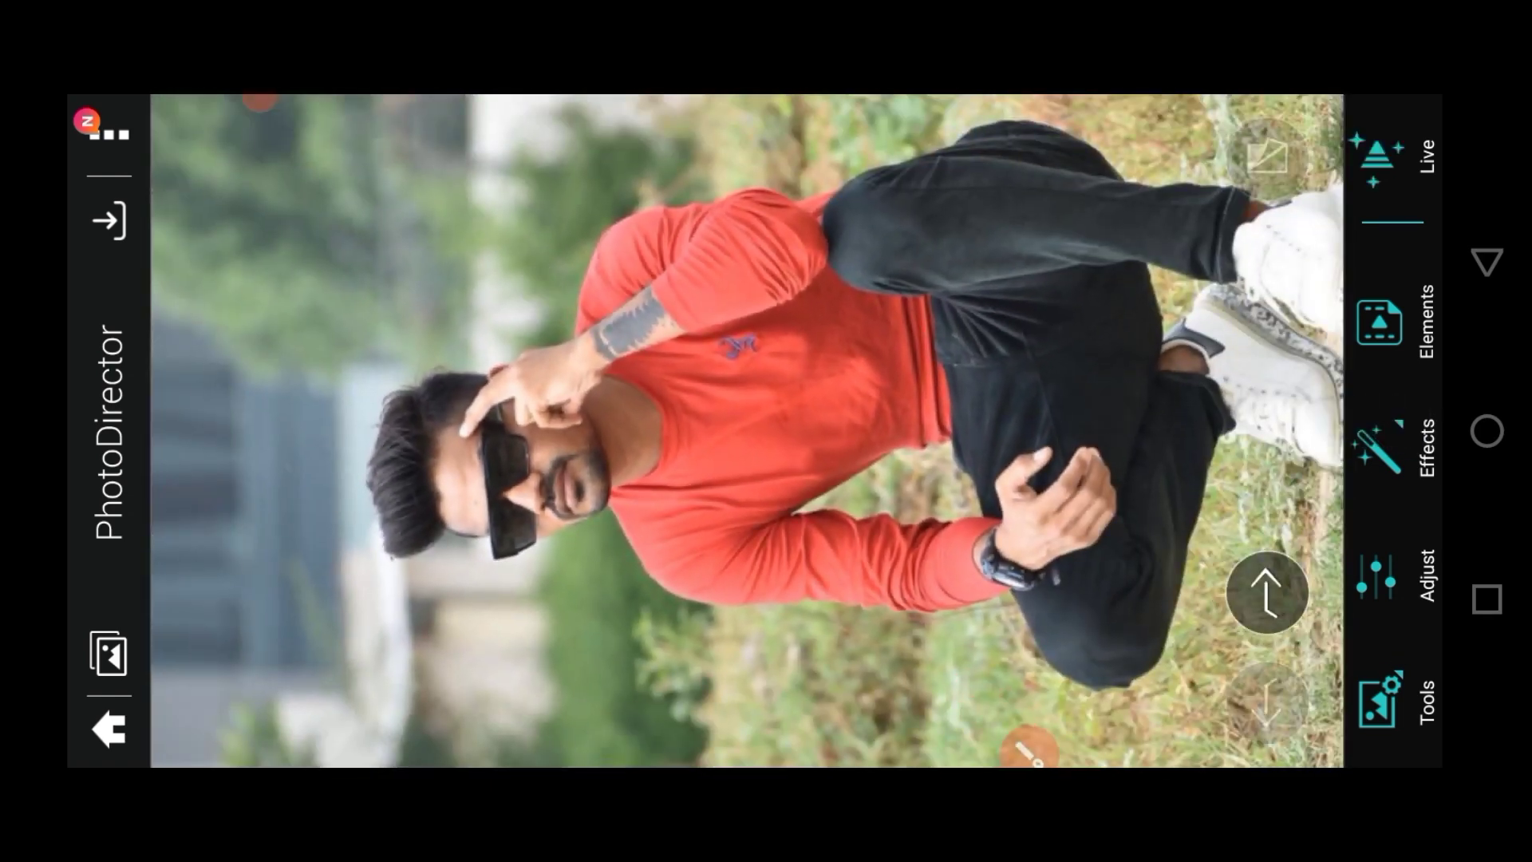
click(1379, 323)
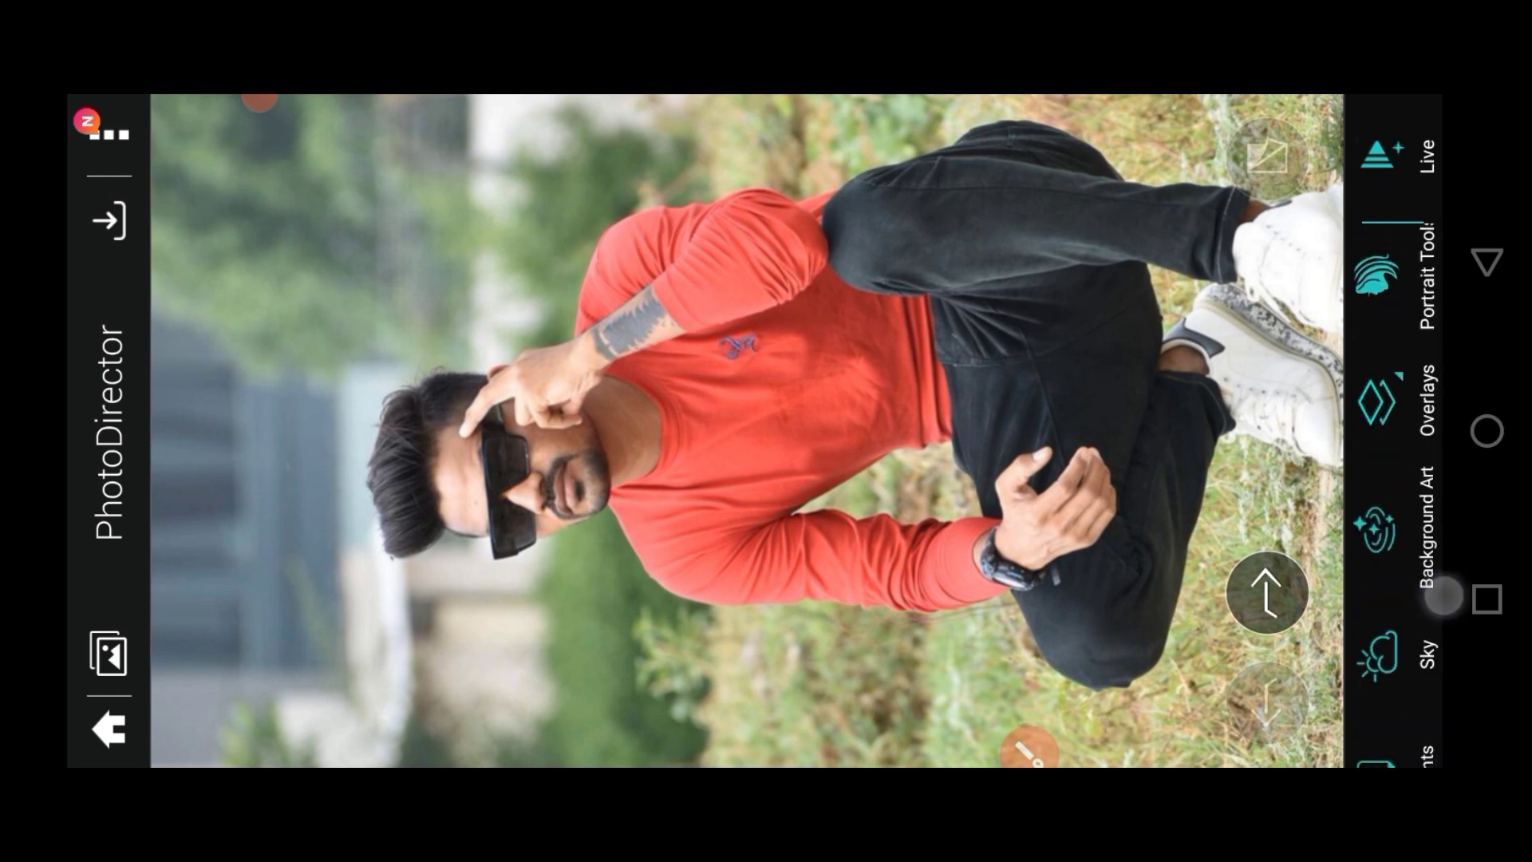
mouse_move(1393, 399)
mouse_down()
mouse_move(1394, 492)
mouse_move(1375, 205)
mouse_up()
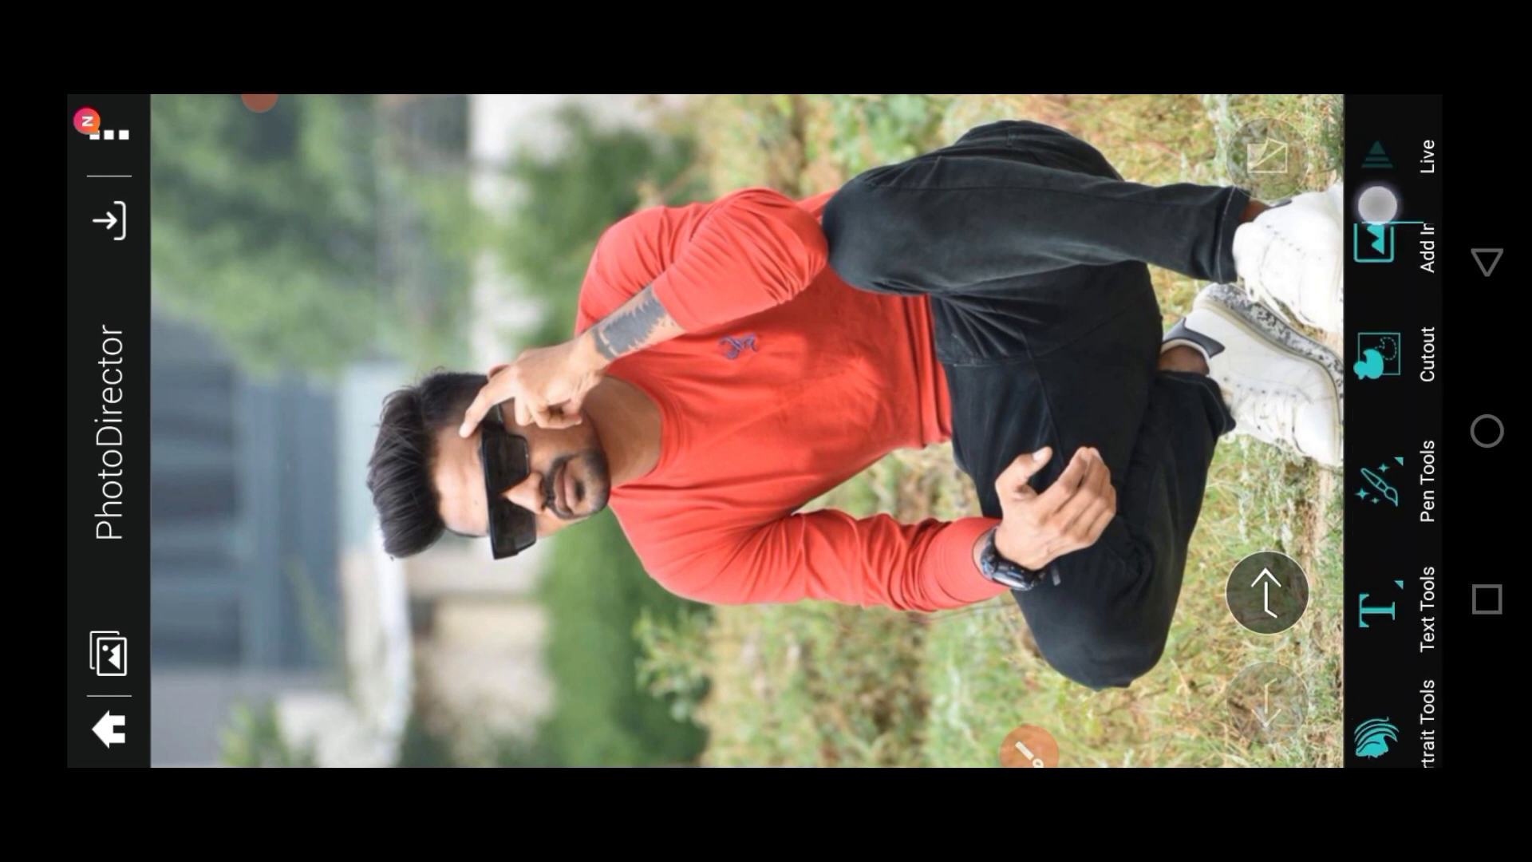
drag(1376, 479, 1368, 213)
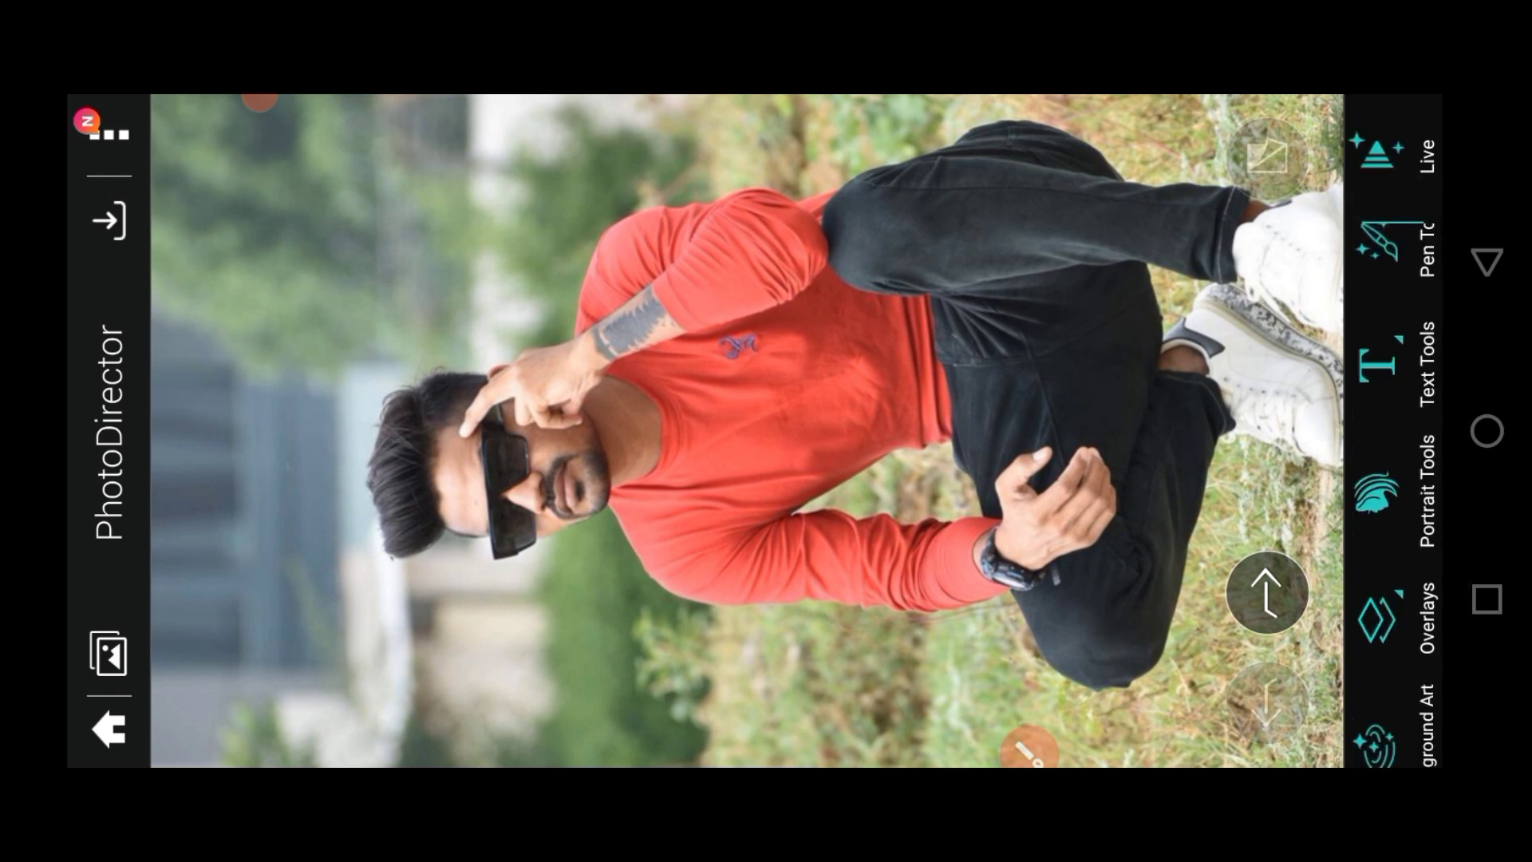
click(1029, 746)
drag(1133, 259, 1320, 275)
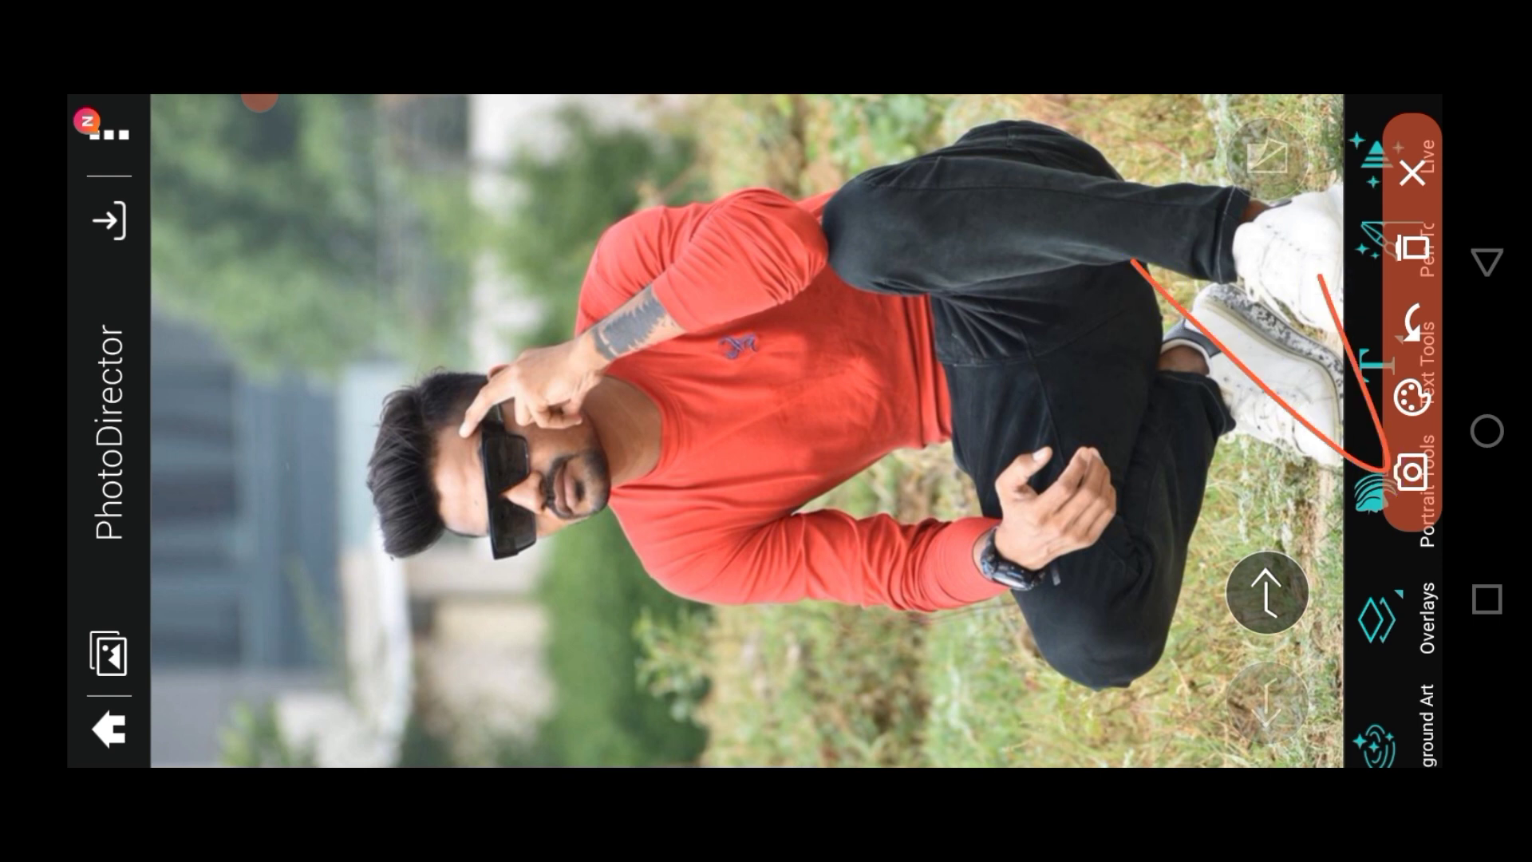
click(1413, 321)
Step: Open Portrait Tools and choose Skin Smoothener
click(1412, 171)
click(1390, 455)
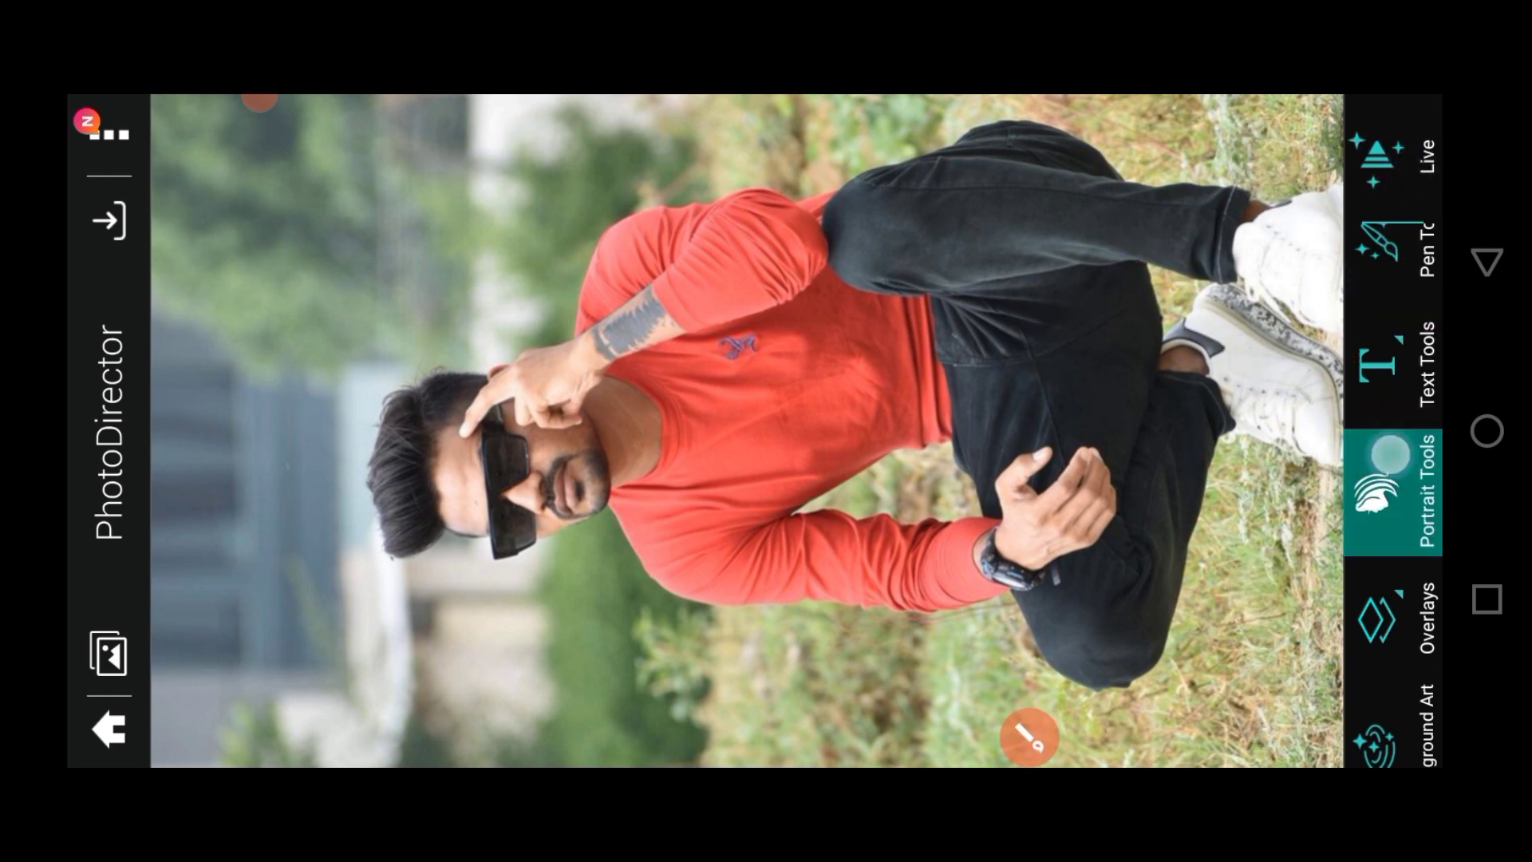
click(1030, 737)
drag(1166, 313, 1358, 323)
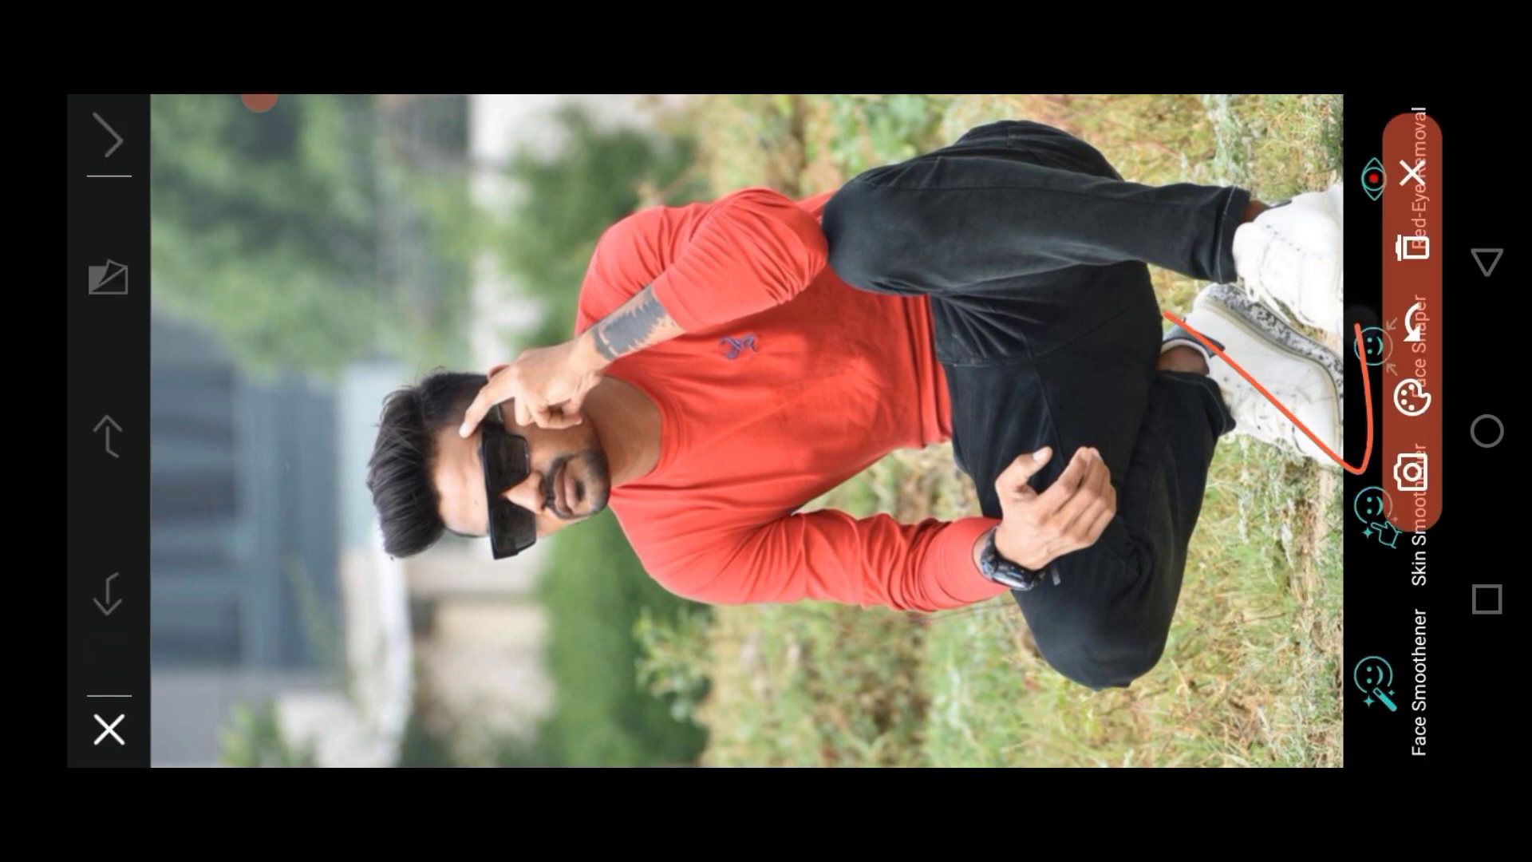
click(1413, 319)
click(1412, 171)
Step: Brush skin smoothing over the man's forehead, cheek and chin
click(1372, 511)
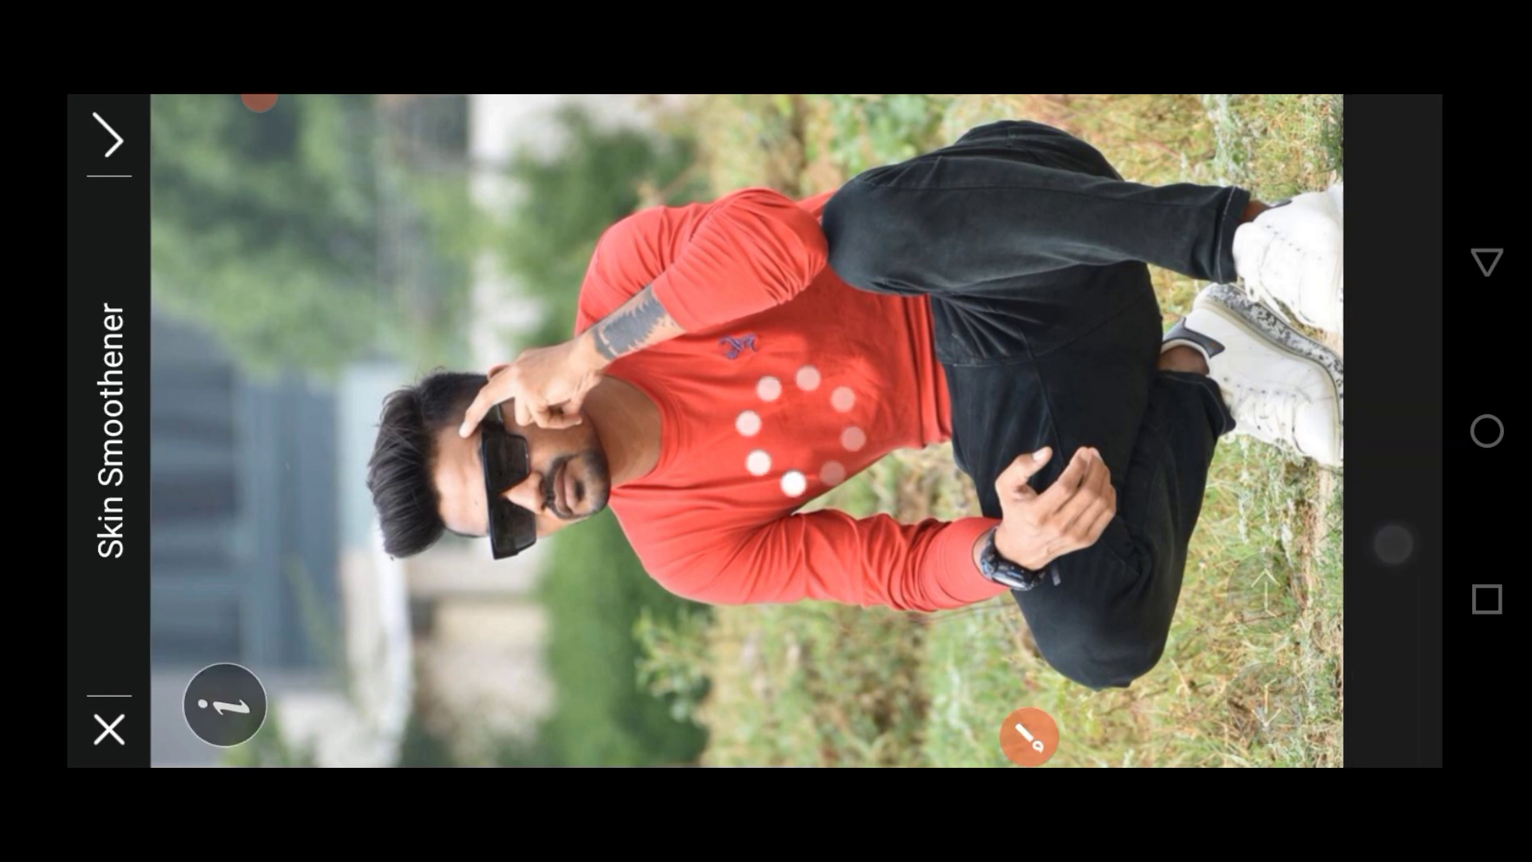
scroll(513, 467, up, 10)
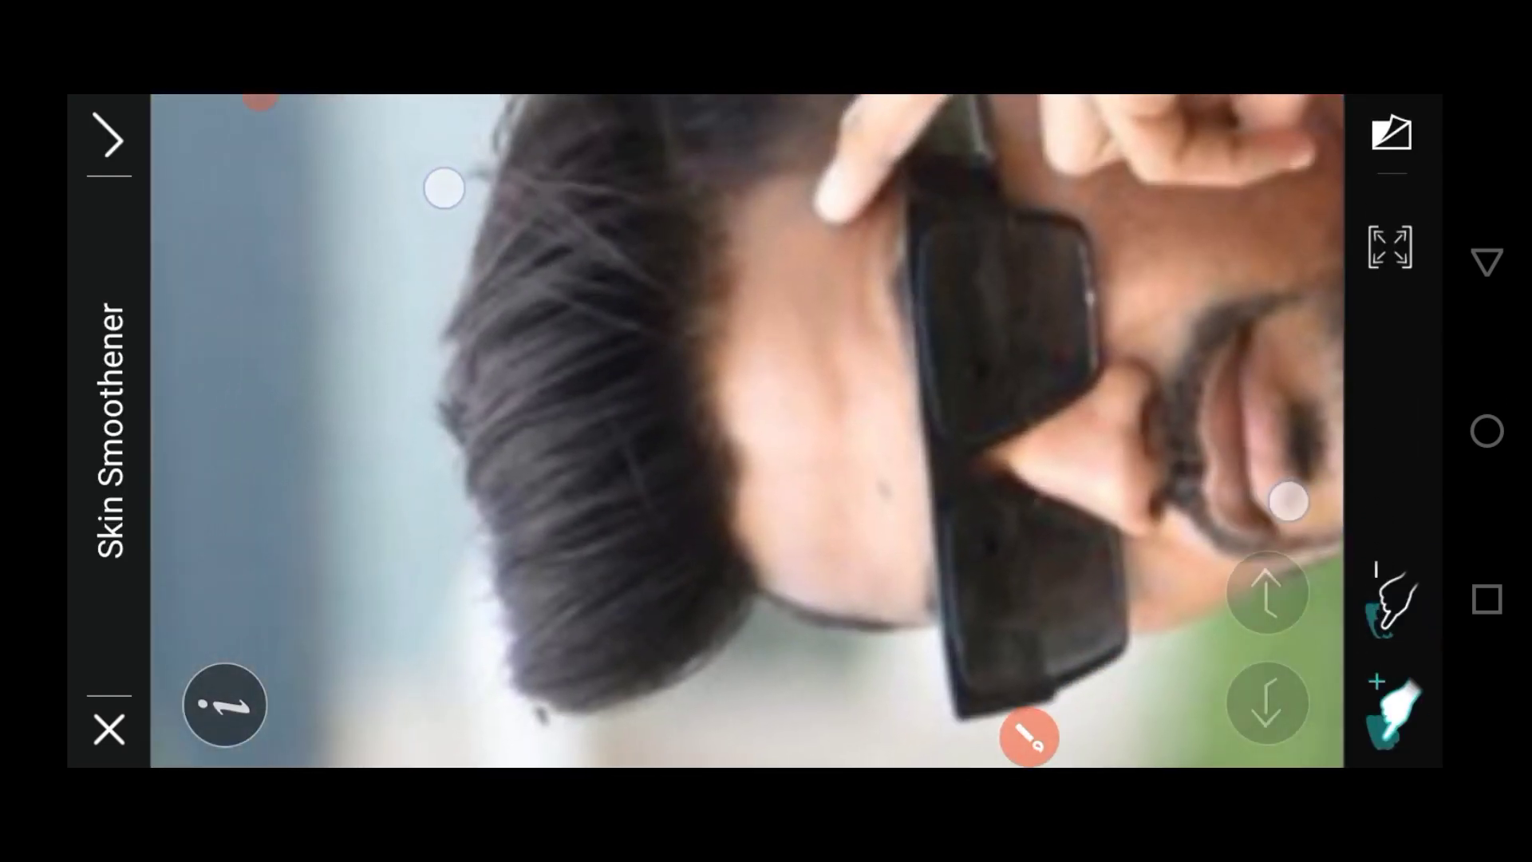
drag(865, 421, 873, 565)
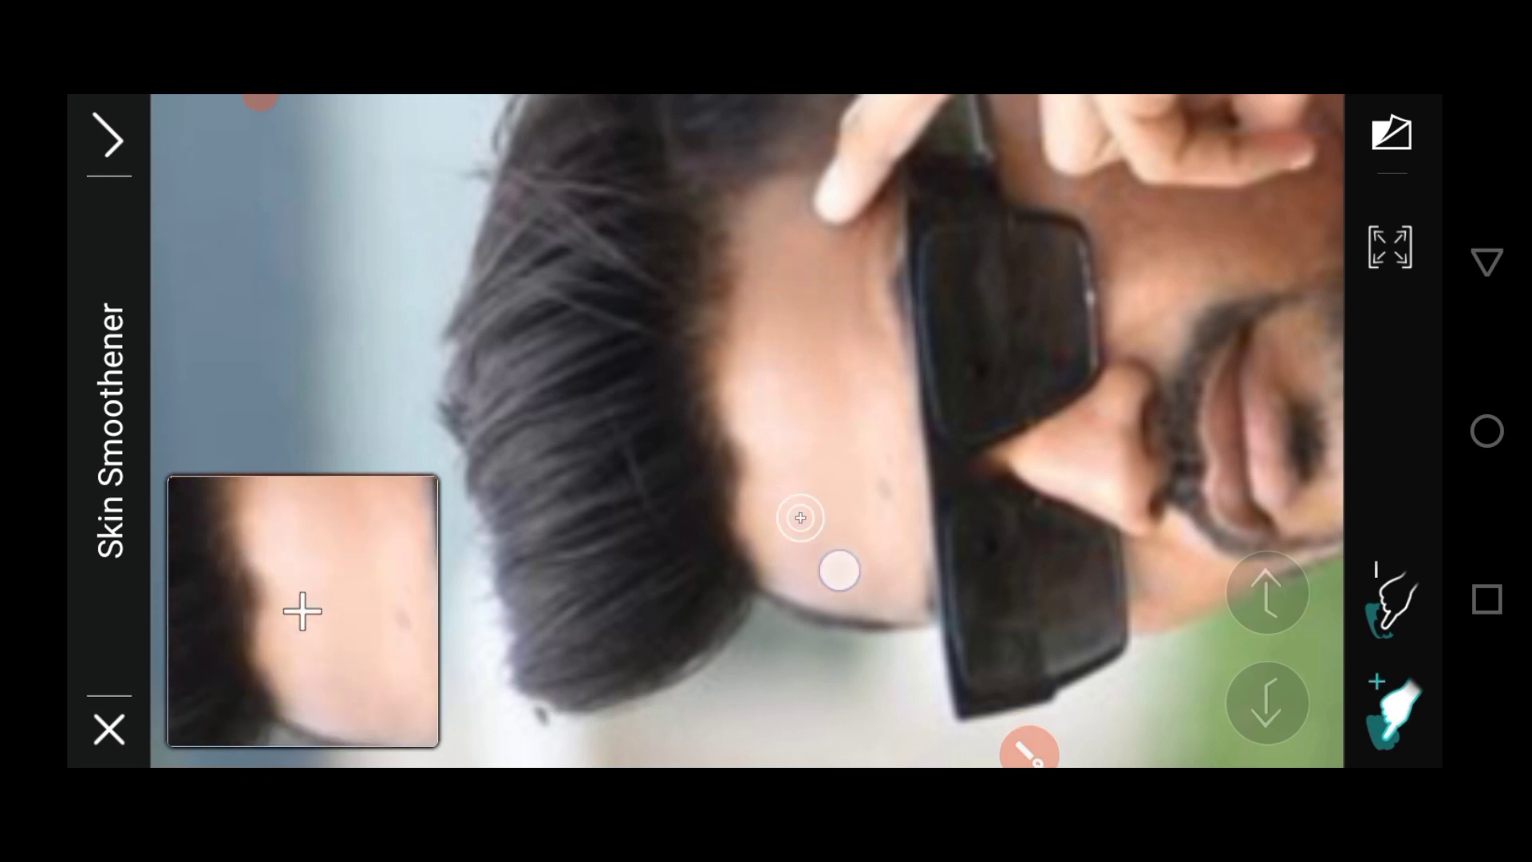
mouse_move(663, 383)
mouse_down()
mouse_move(704, 256)
mouse_move(968, 353)
mouse_up()
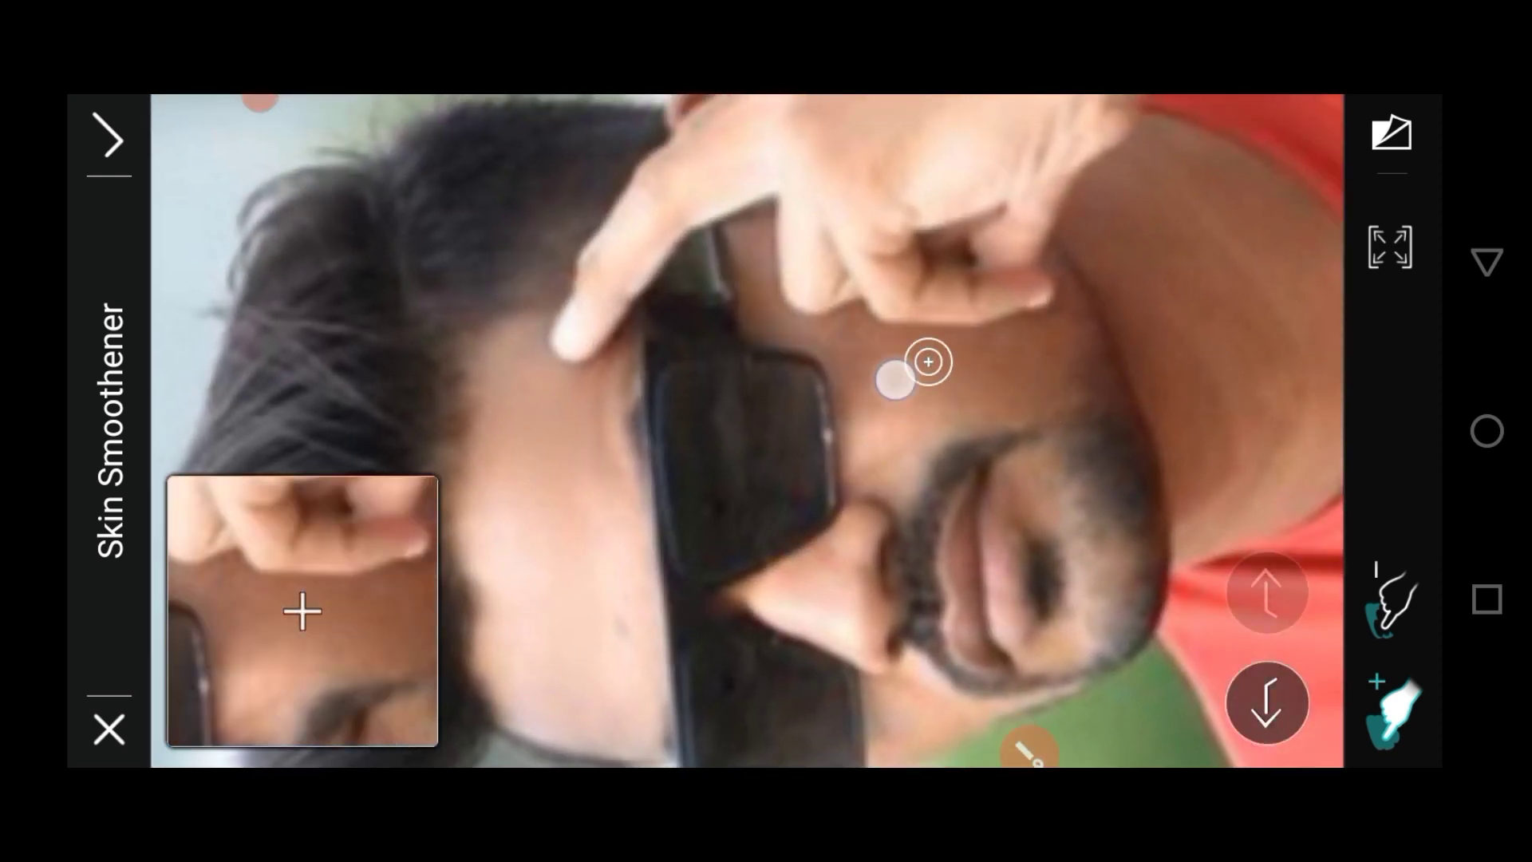
drag(967, 353, 1041, 666)
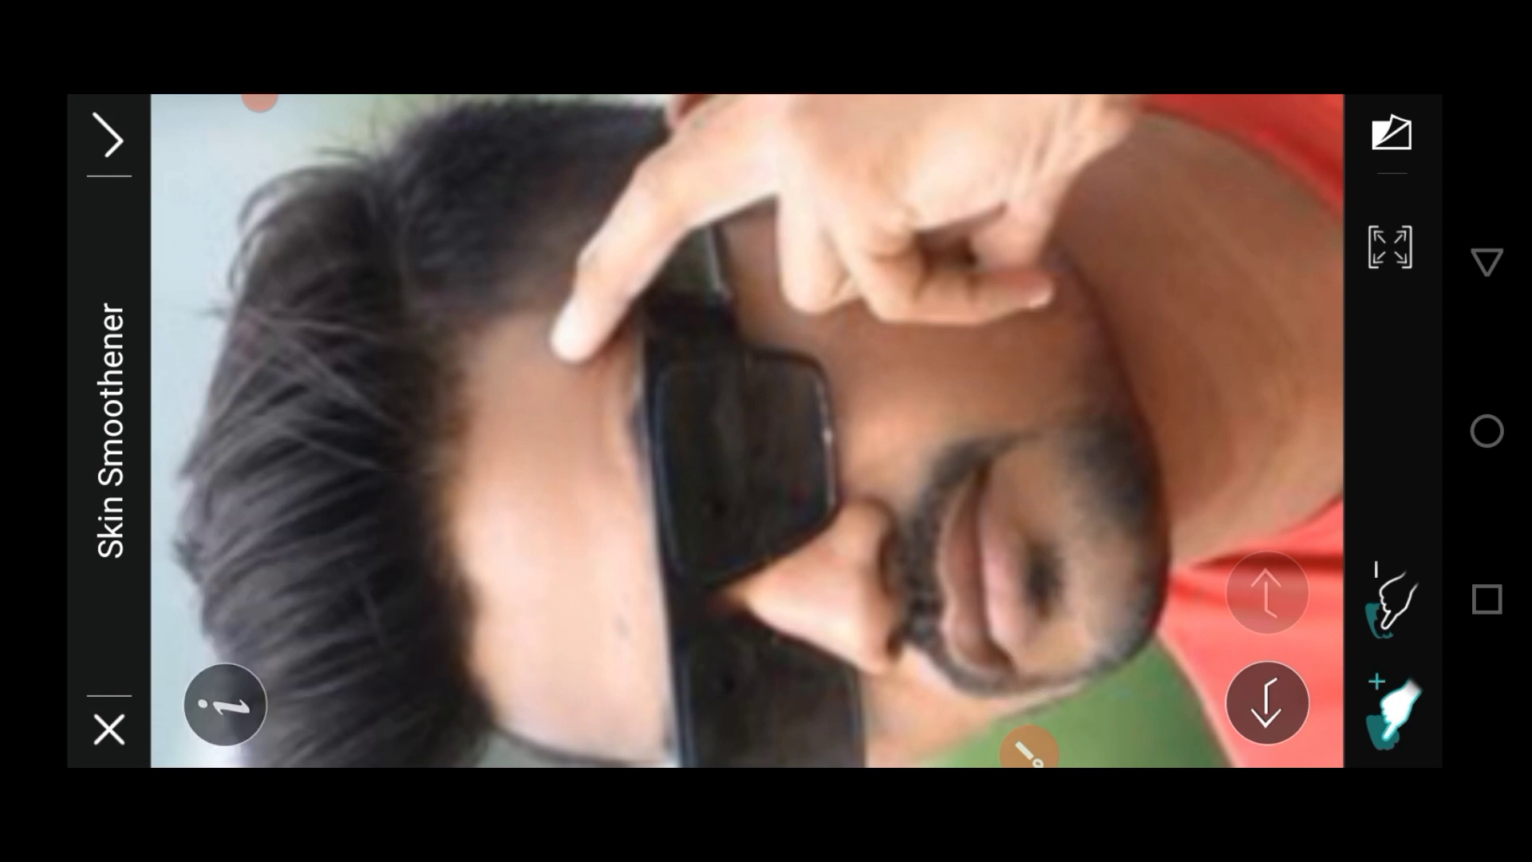
mouse_move(947, 680)
mouse_down()
mouse_move(935, 693)
mouse_move(825, 517)
mouse_up()
drag(999, 471, 999, 640)
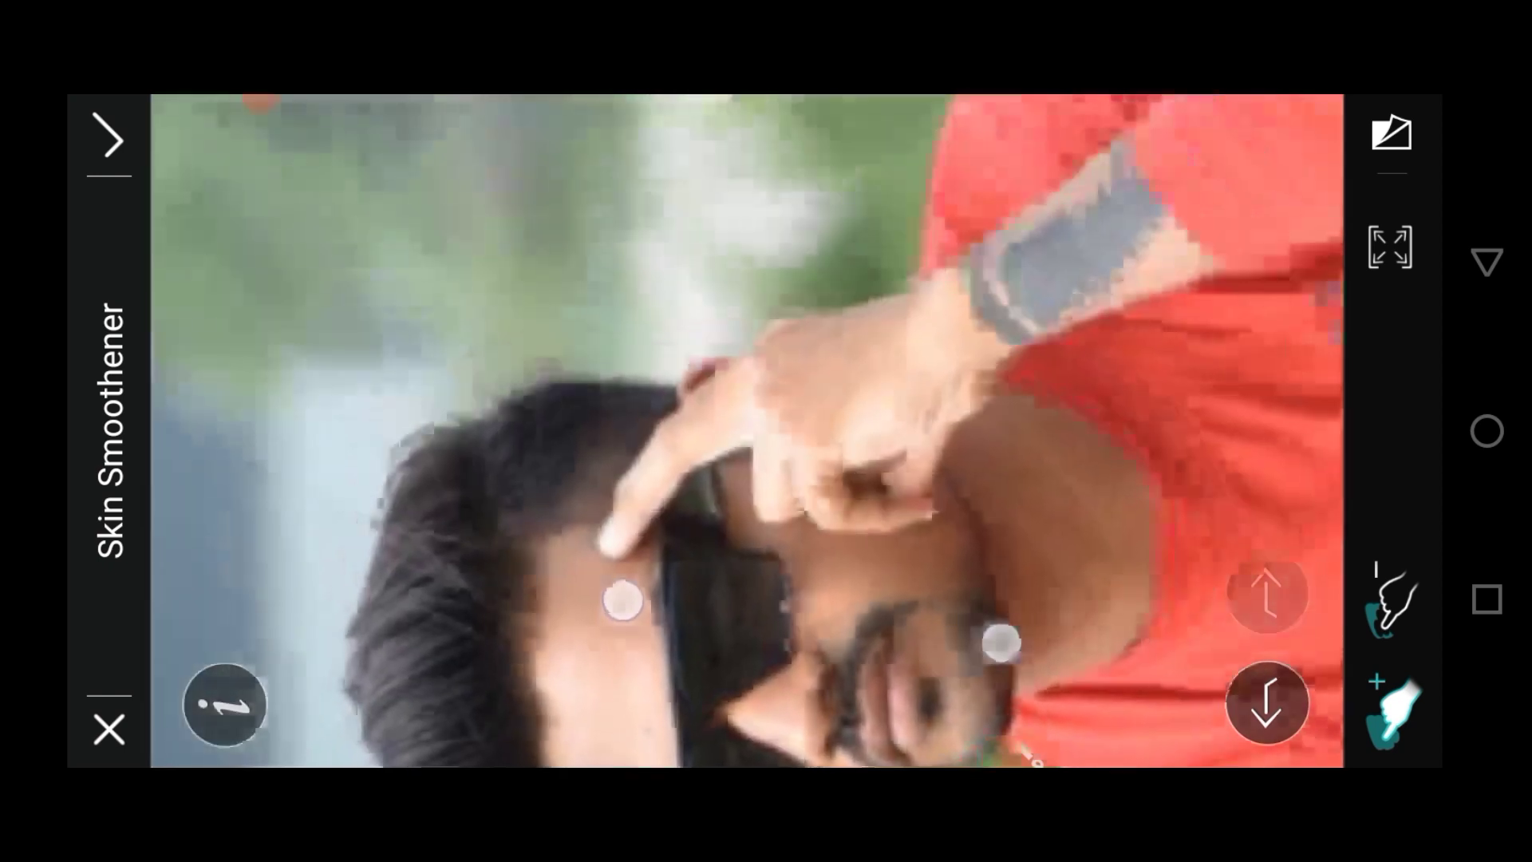
Step: Smooth the tattooed forearm, back of the hand, shoulder area and hand by the watch
click(987, 291)
drag(987, 292, 1105, 278)
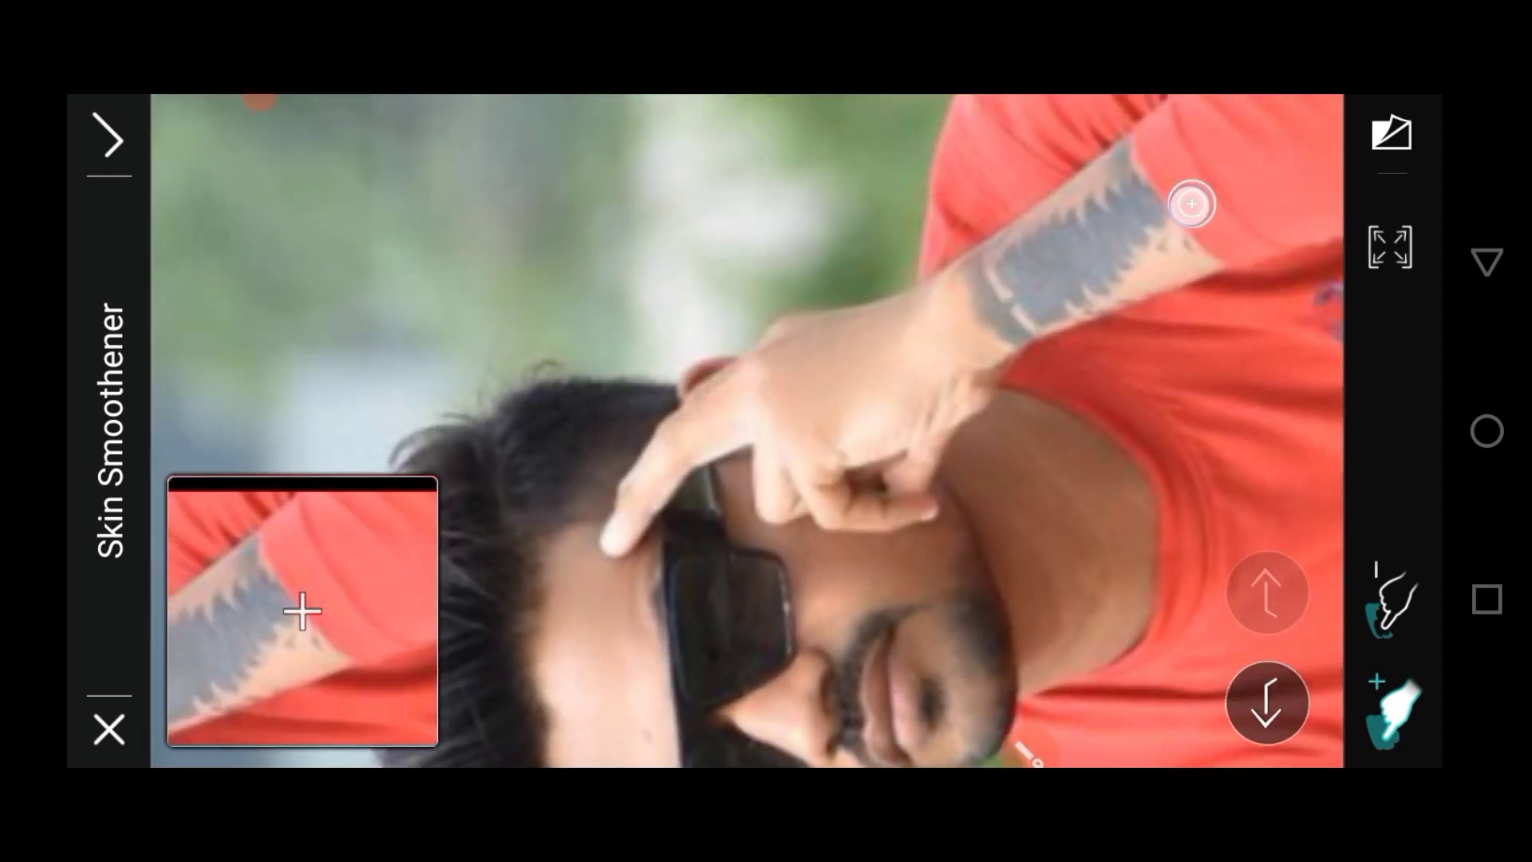
drag(1104, 278, 759, 415)
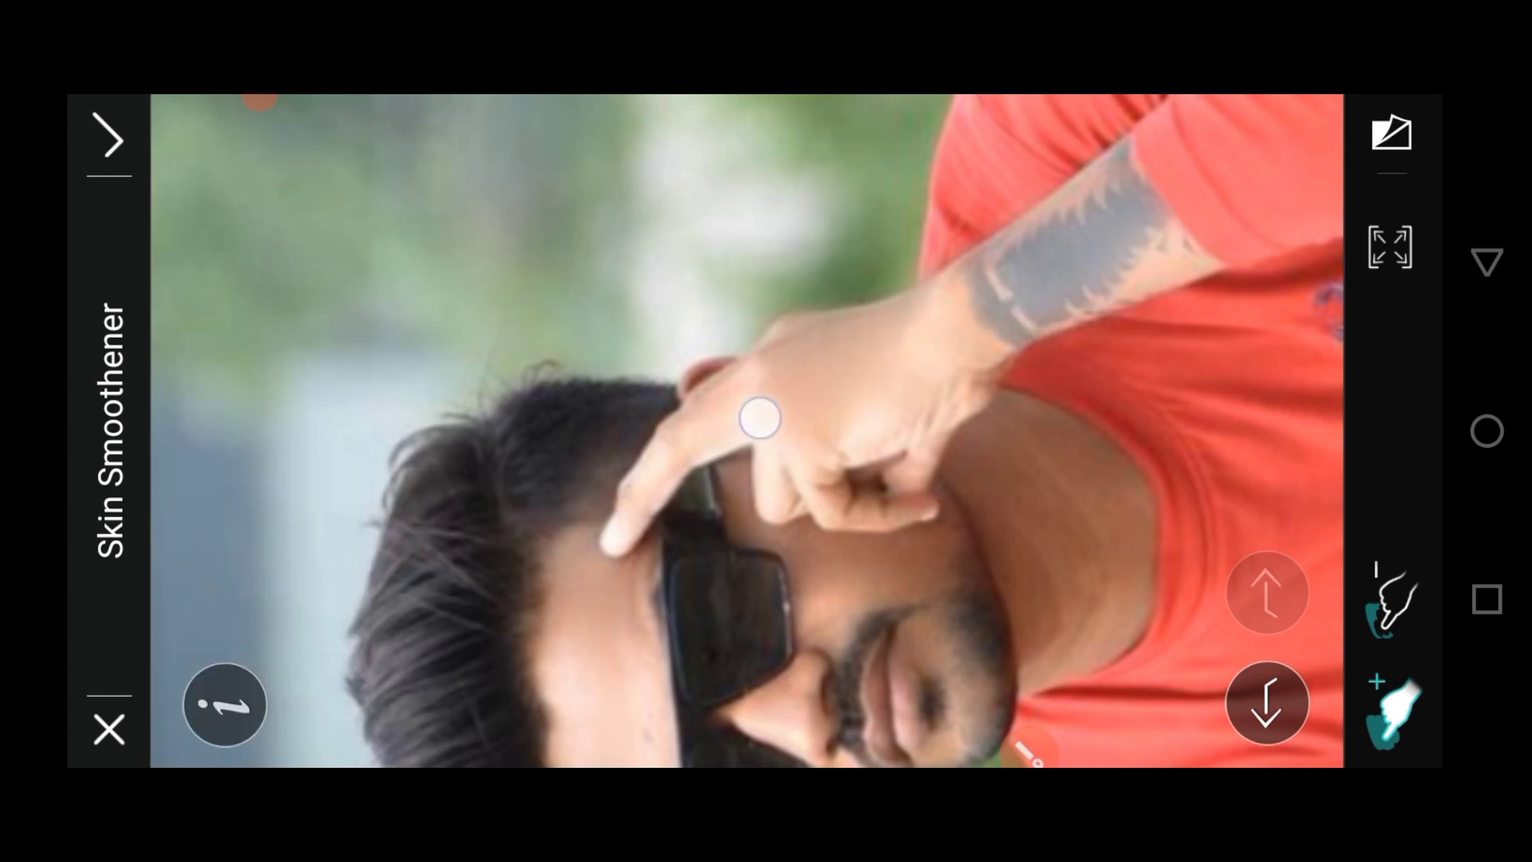
drag(1071, 278, 921, 215)
mouse_move(933, 428)
mouse_down()
mouse_move(1043, 609)
mouse_move(978, 482)
mouse_move(948, 359)
mouse_move(1033, 411)
mouse_move(962, 555)
mouse_up()
scroll(745, 186, down, 5)
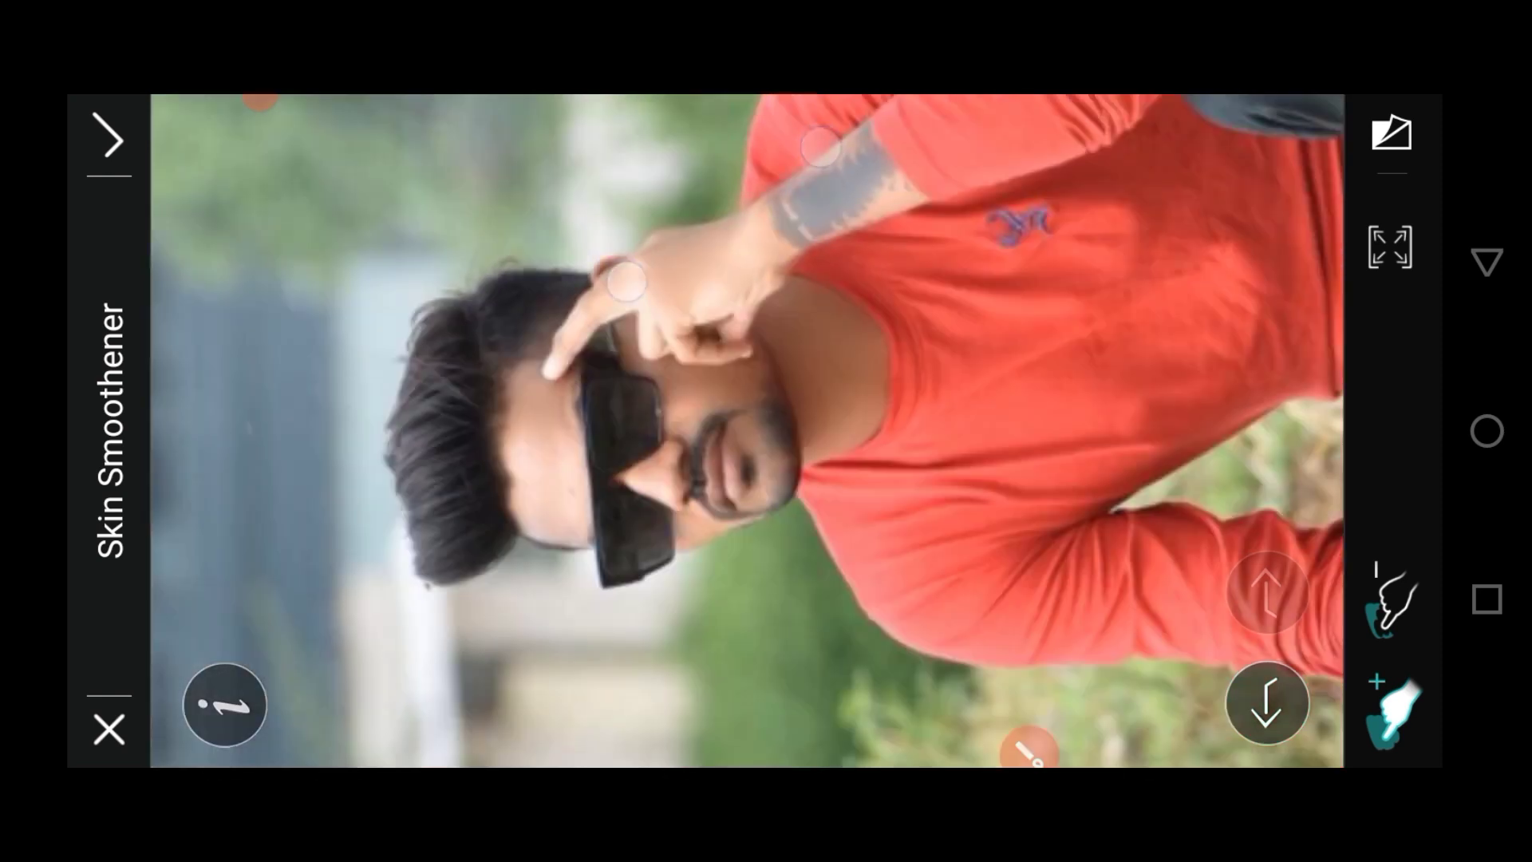
scroll(745, 185, up, 10)
mouse_move(1054, 414)
mouse_down()
mouse_move(1041, 503)
mouse_move(824, 455)
mouse_move(835, 260)
mouse_move(872, 260)
mouse_move(950, 453)
mouse_move(830, 506)
mouse_move(1054, 386)
mouse_up()
Step: Review the smoothed portrait and apply the skin smoothing
scroll(886, 447, down, 5)
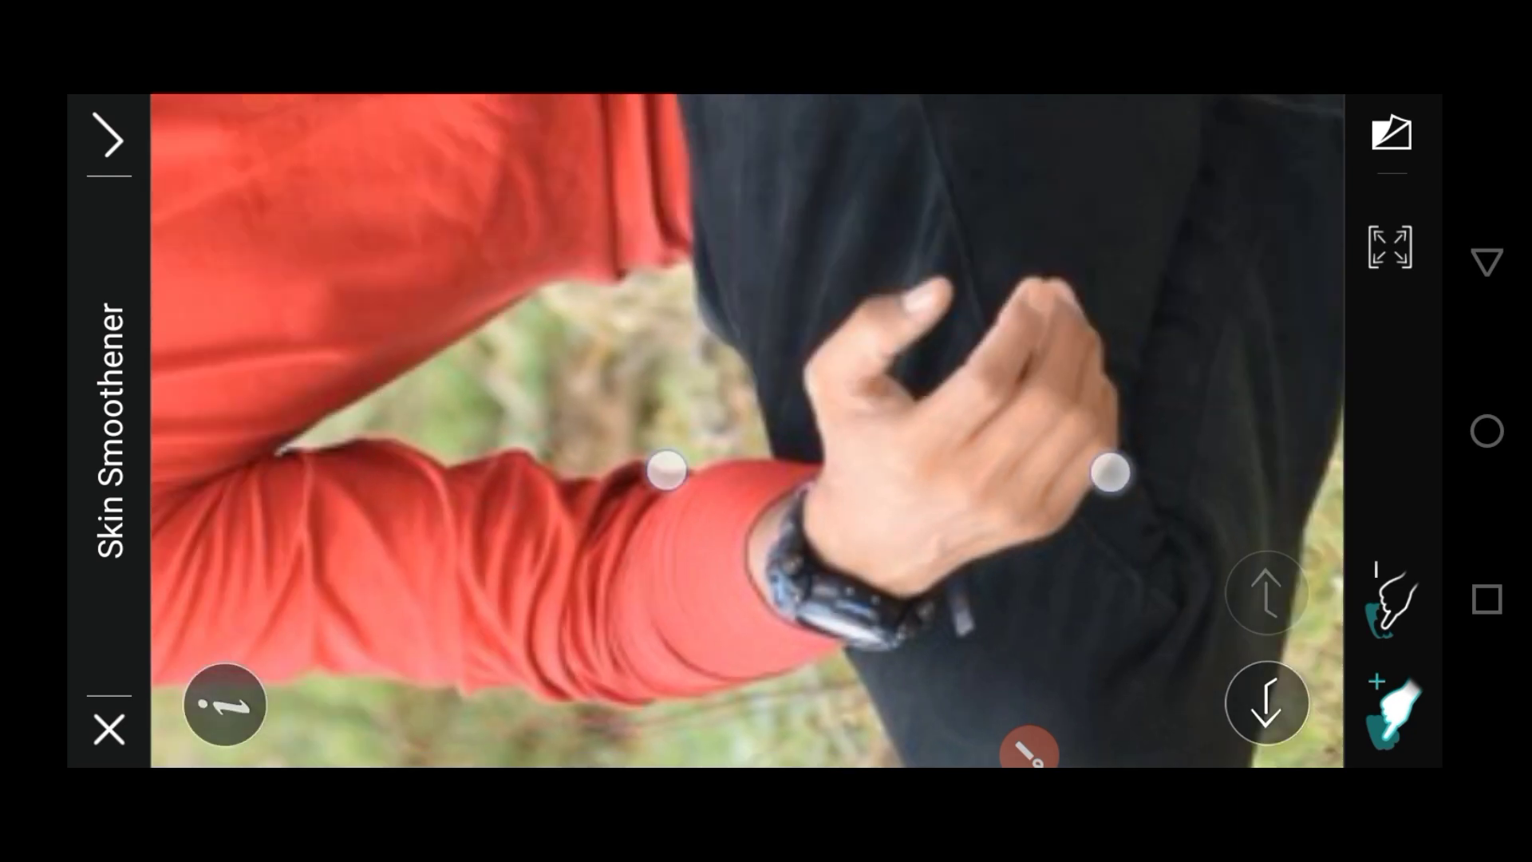
scroll(881, 404, down, 5)
scroll(881, 405, down, 3)
scroll(915, 220, up, 3)
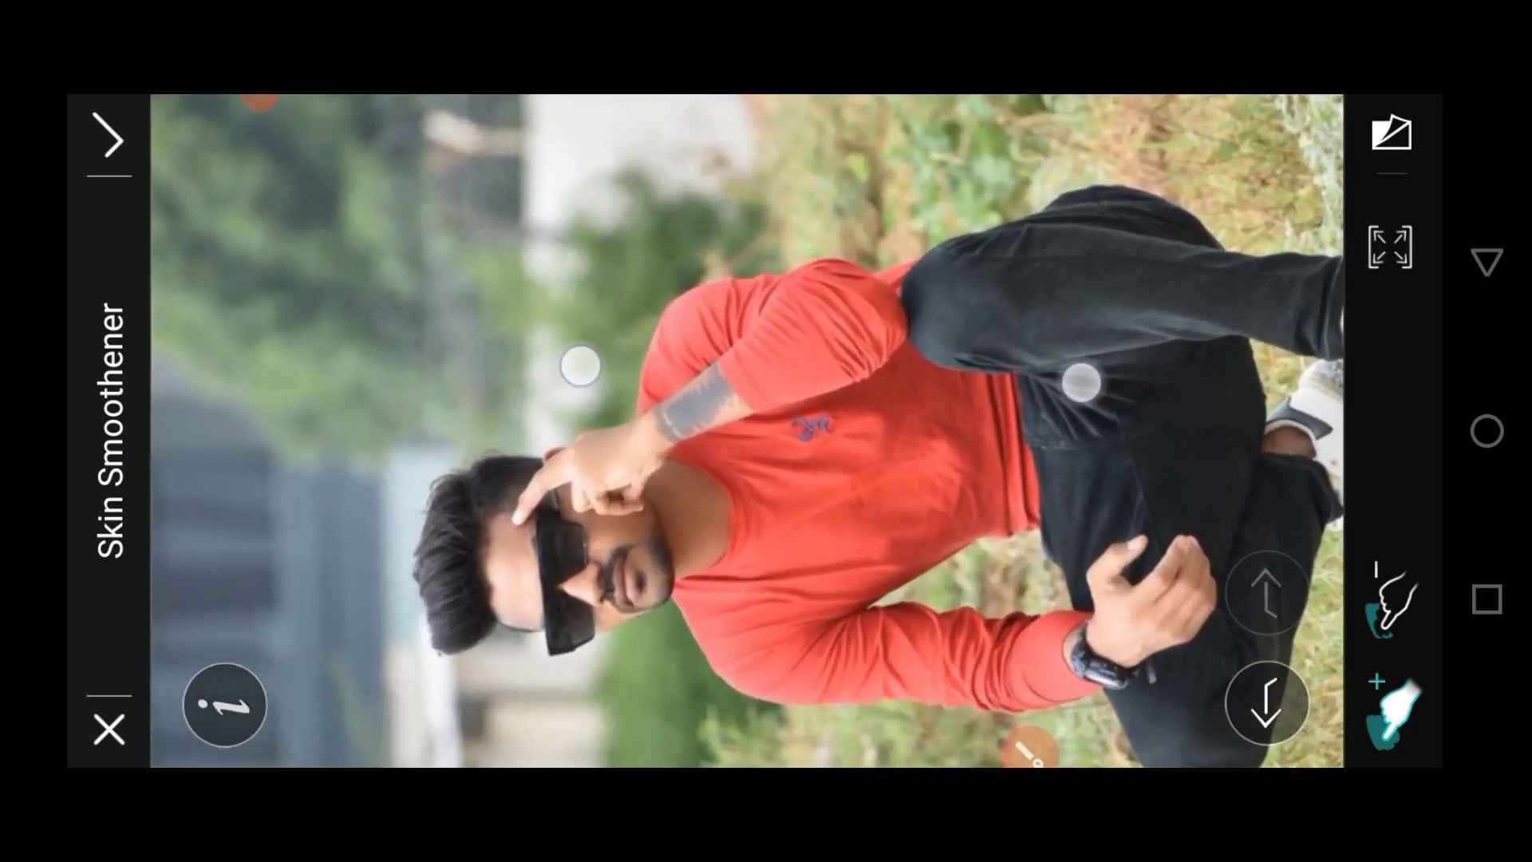
scroll(830, 371, up, 5)
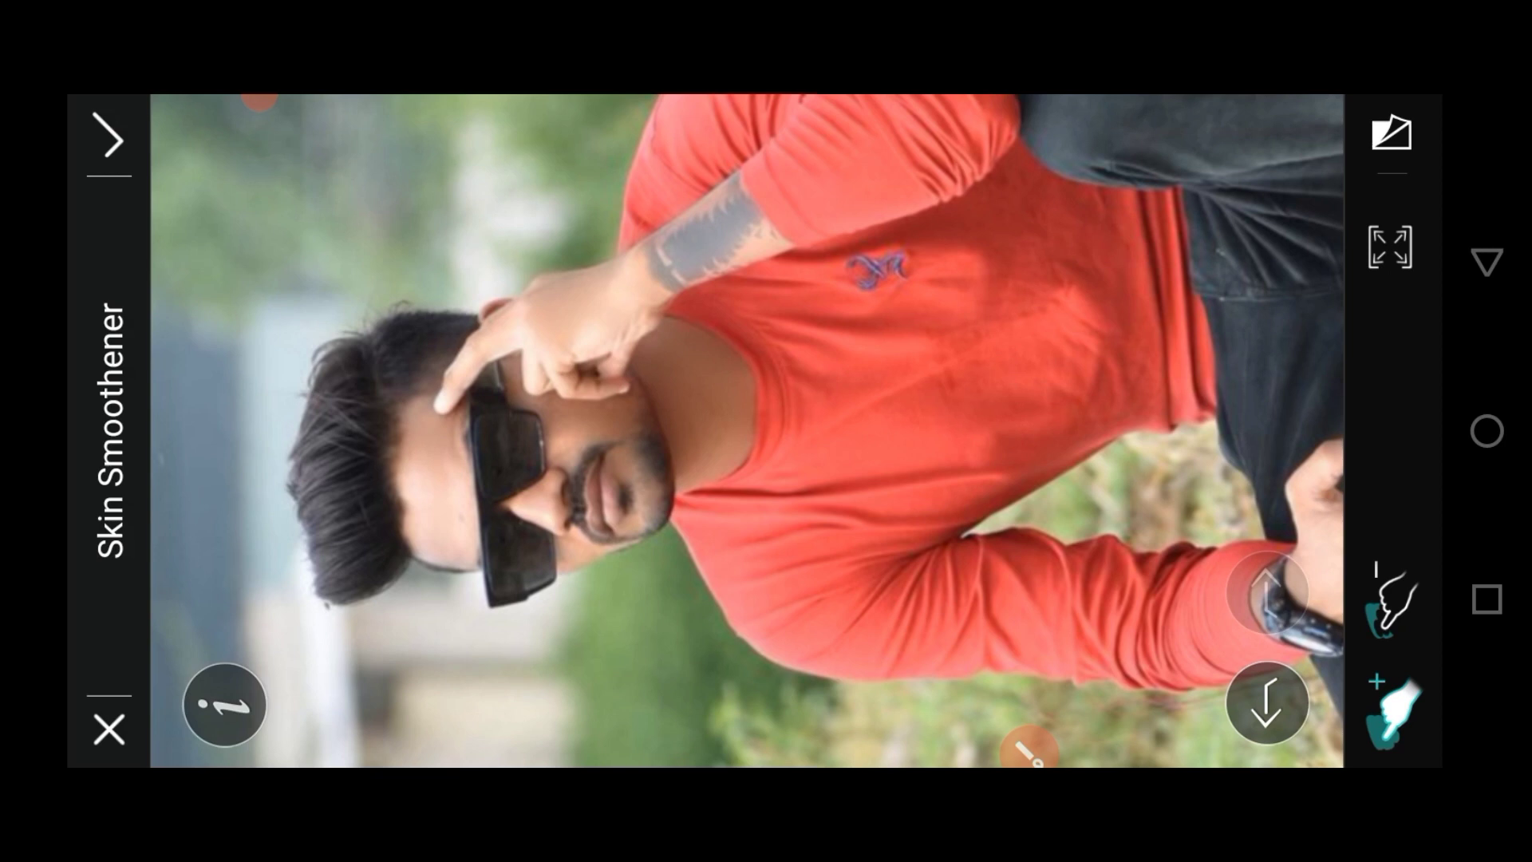
scroll(750, 431, down, 5)
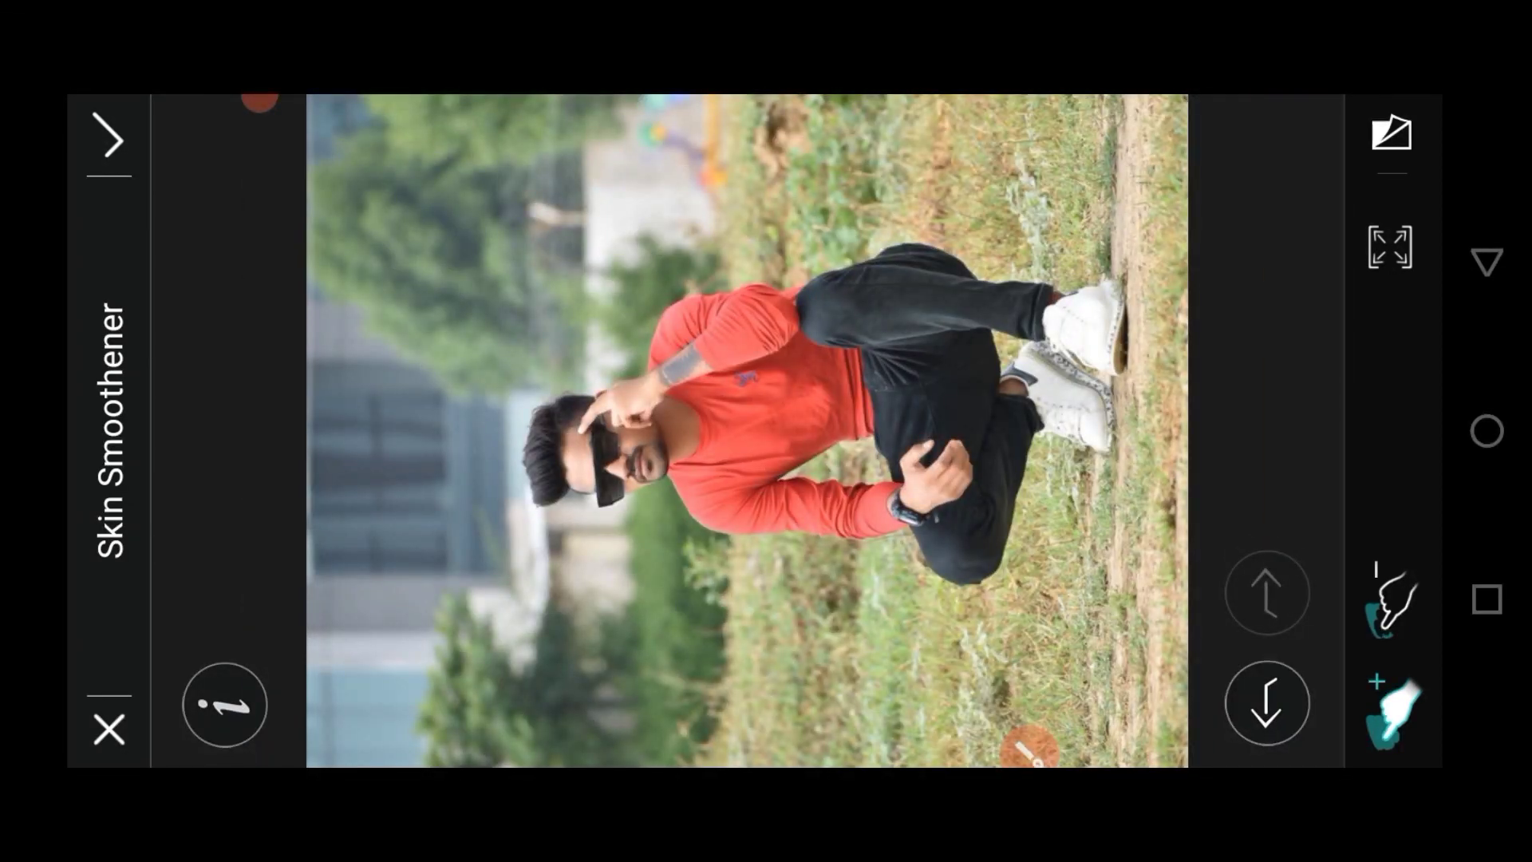
click(109, 139)
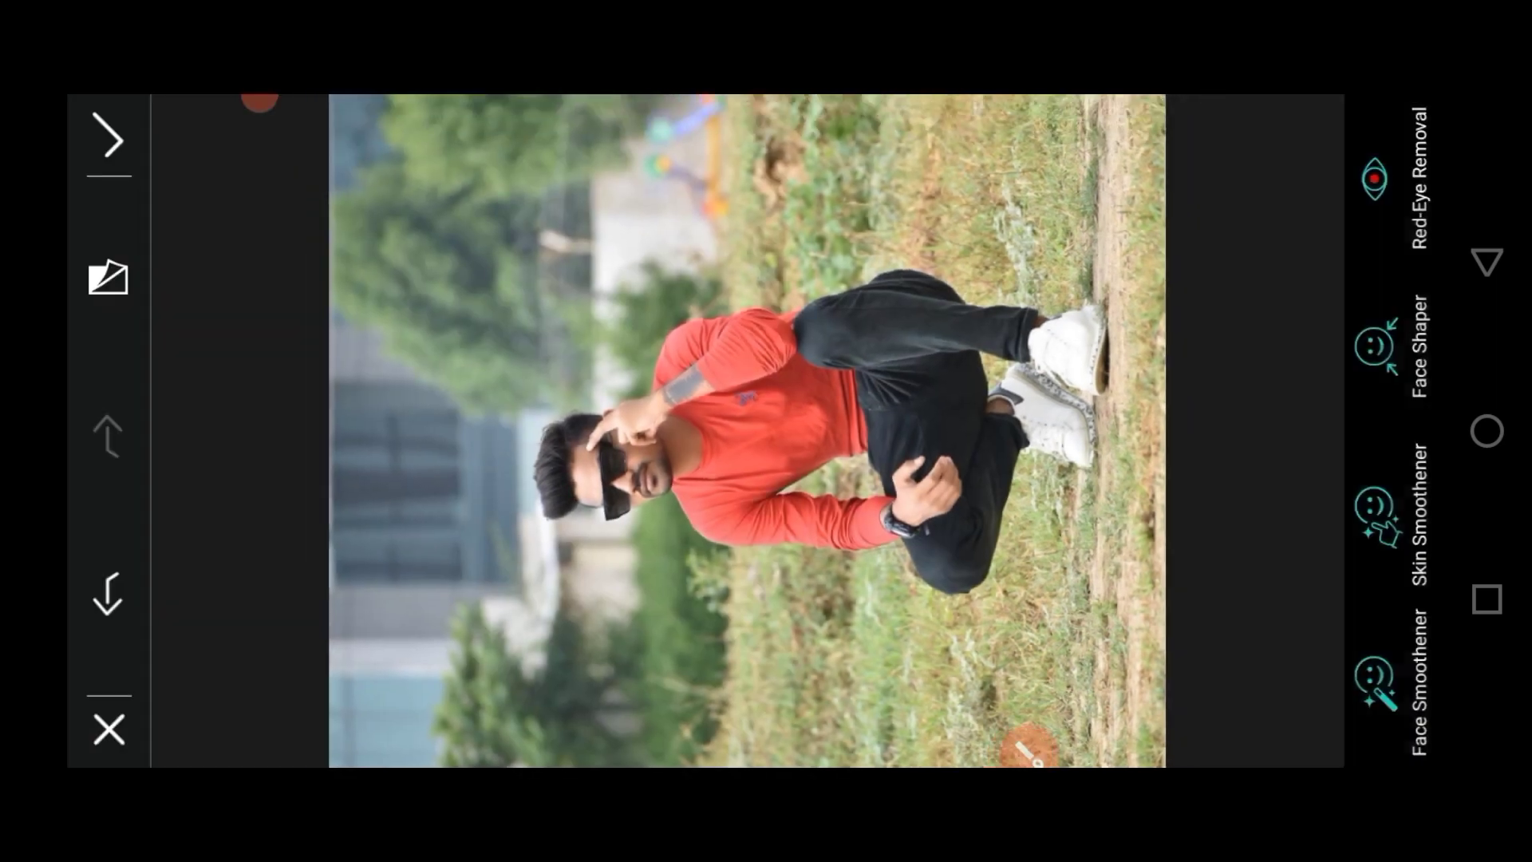
Step: Raise the exposure to 0.21 and the contrast to 8 in the light and colour adjustments
click(120, 158)
drag(1402, 609, 1402, 766)
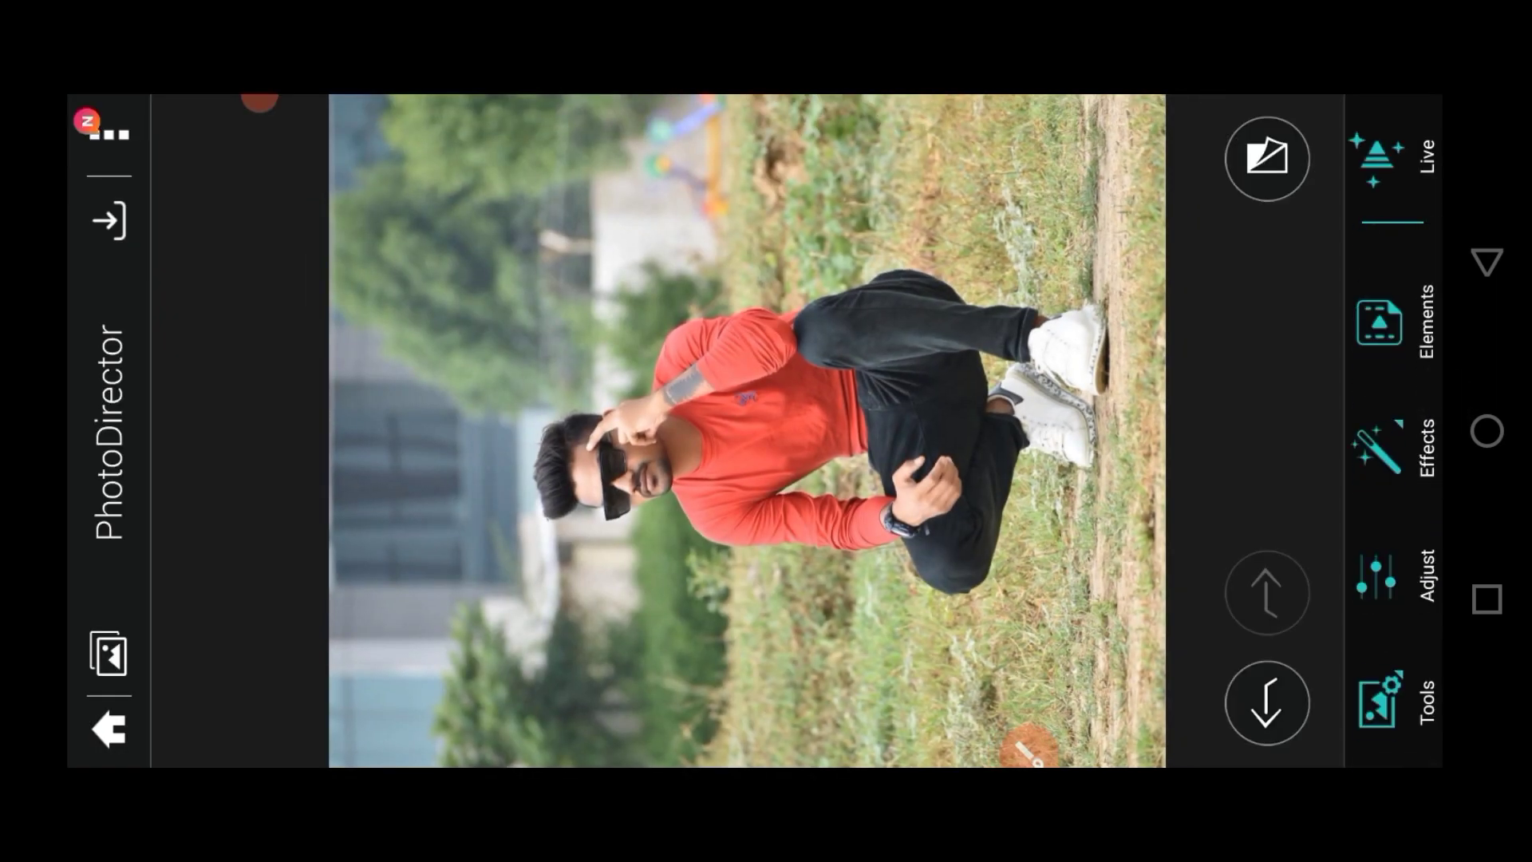
click(1386, 576)
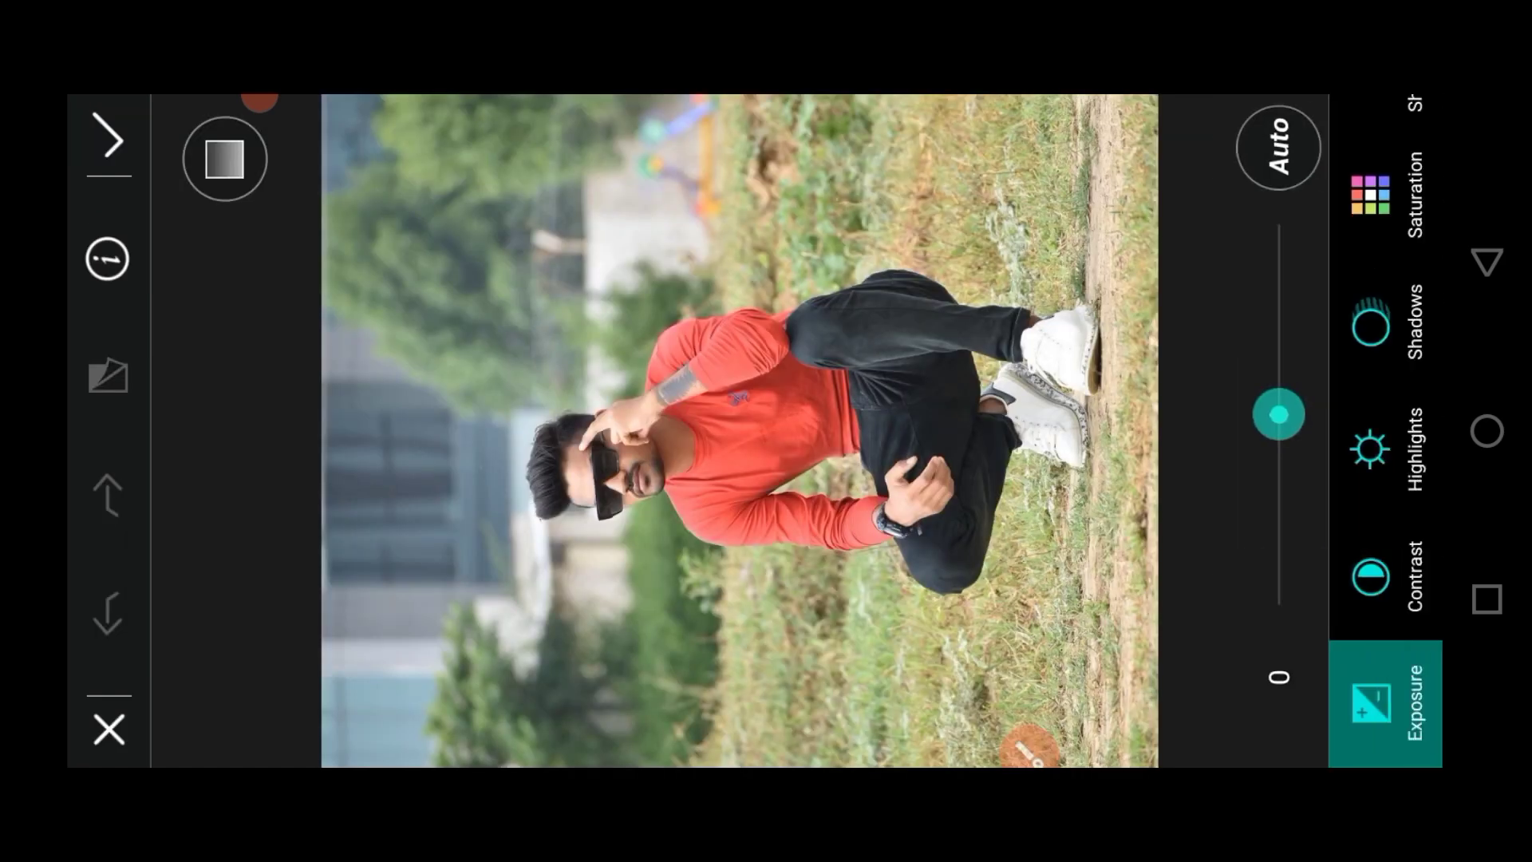
click(260, 108)
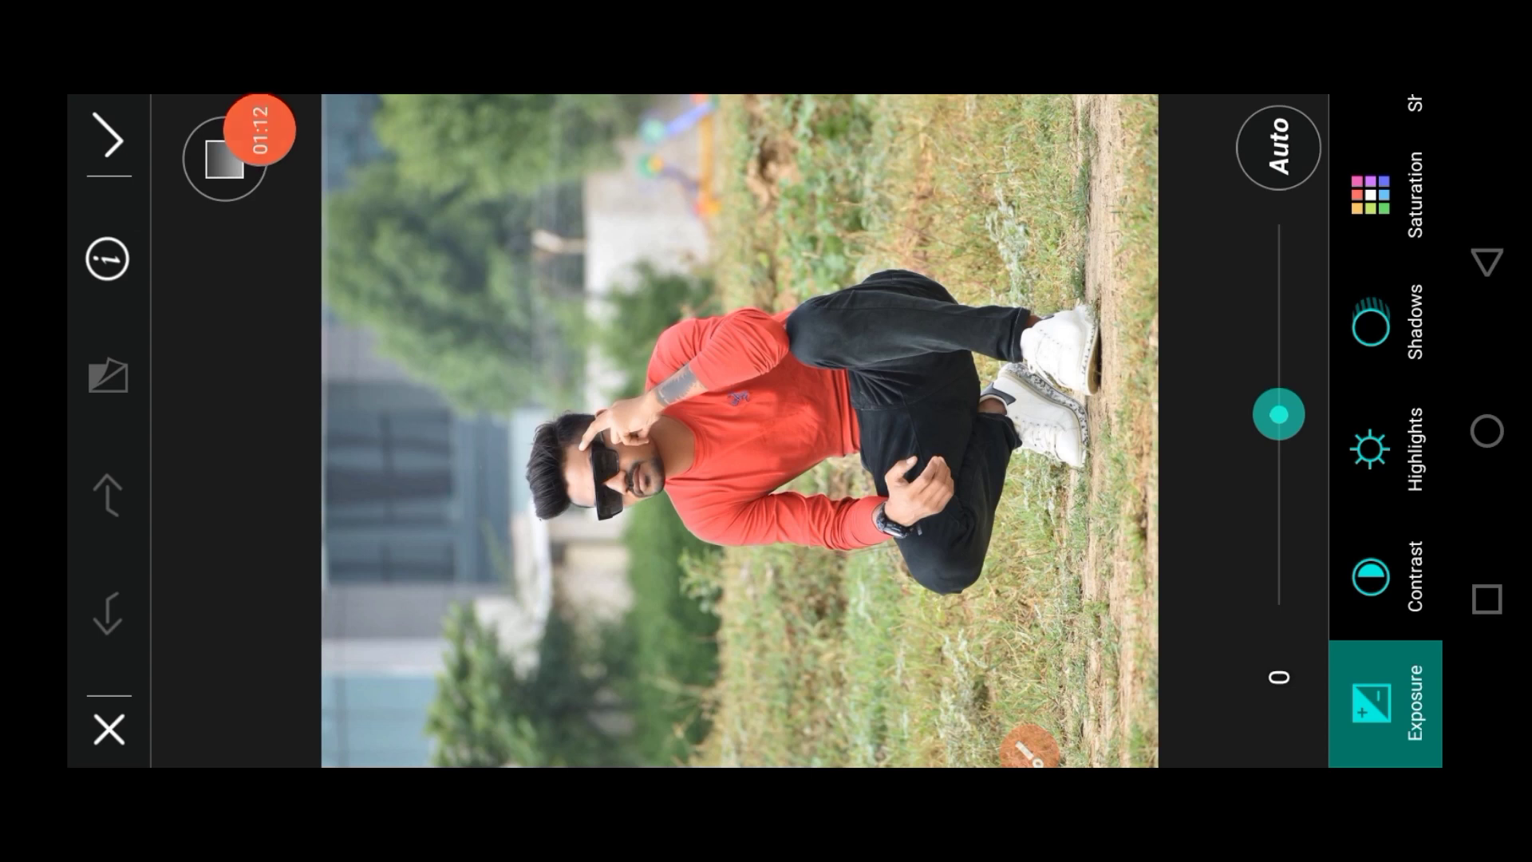
drag(1281, 411, 1306, 363)
click(1386, 576)
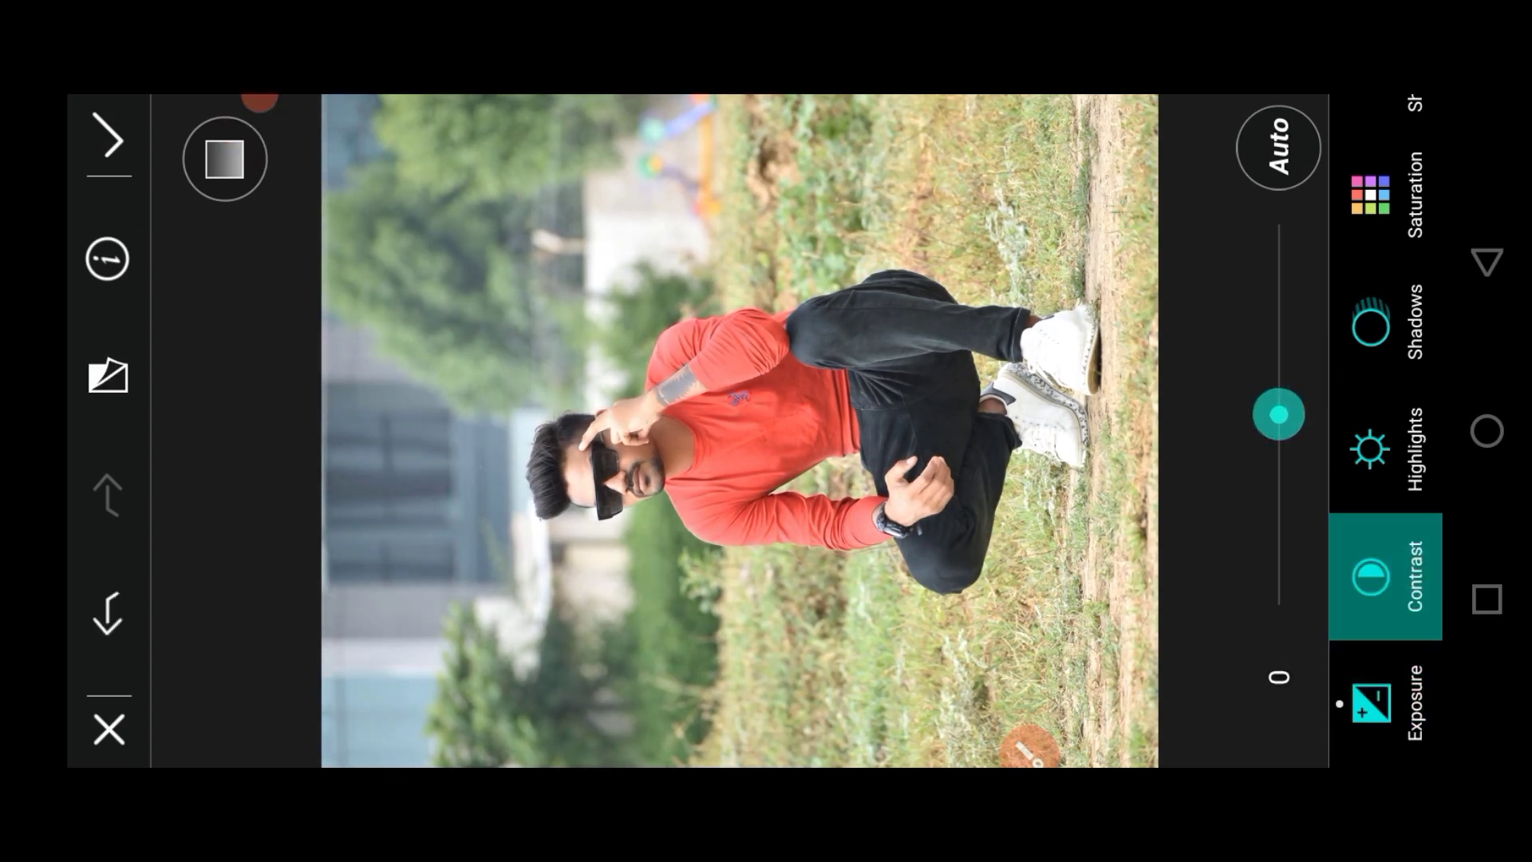
mouse_move(1279, 414)
mouse_down()
mouse_move(1285, 363)
mouse_move(1279, 440)
mouse_move(1279, 385)
mouse_up()
Step: Lower highlights to -5, lift shadows to 7, and tweak saturation
click(1386, 449)
click(1417, 303)
drag(1416, 279, 1416, 511)
click(1386, 456)
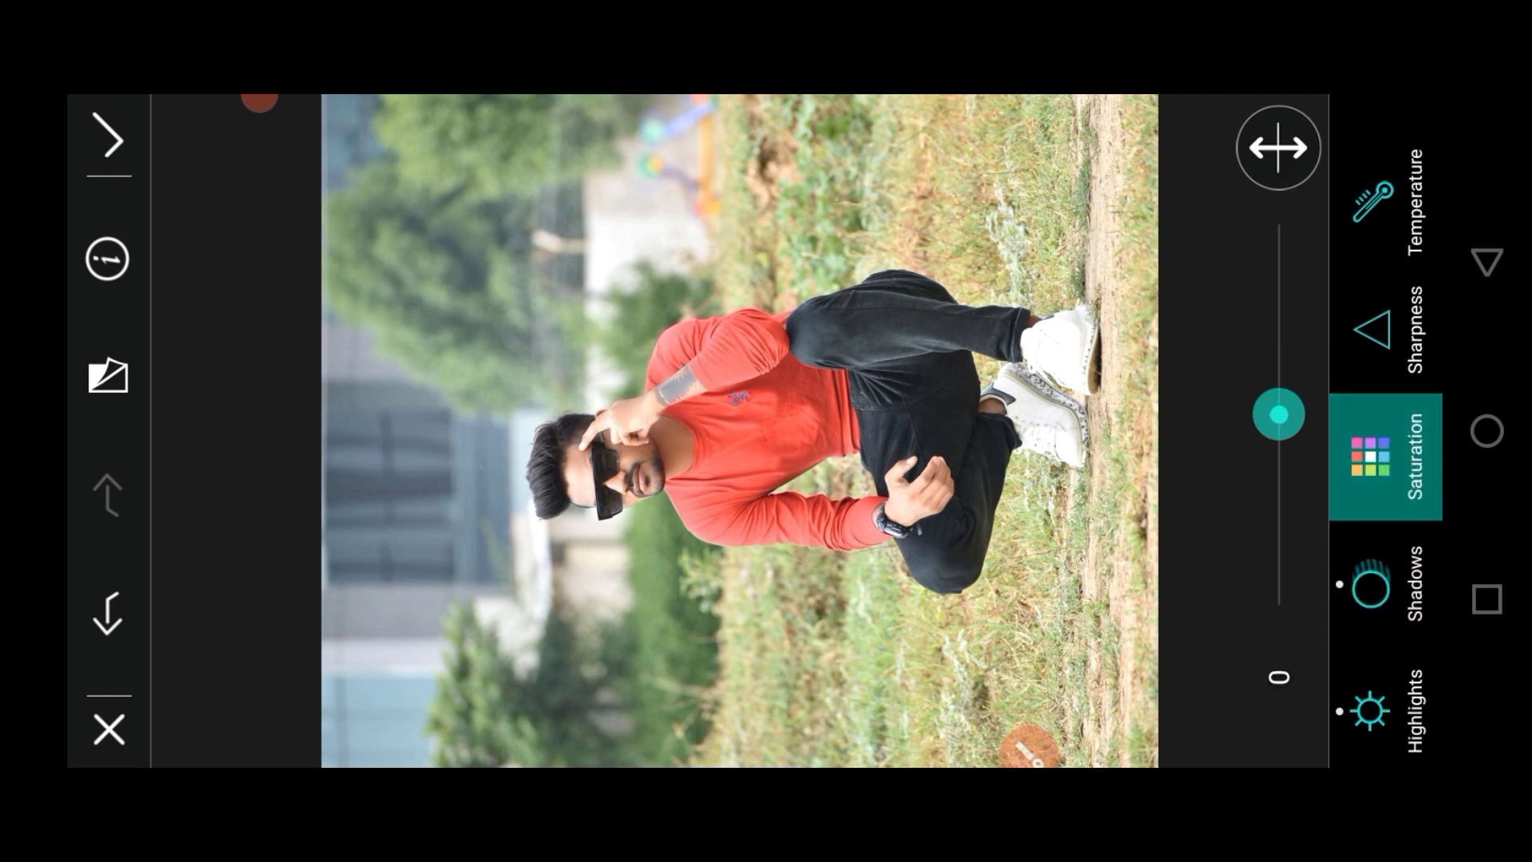
drag(1299, 383, 1315, 377)
Step: Set sharpness to 8 and bring up the HSL colour controls
click(1386, 328)
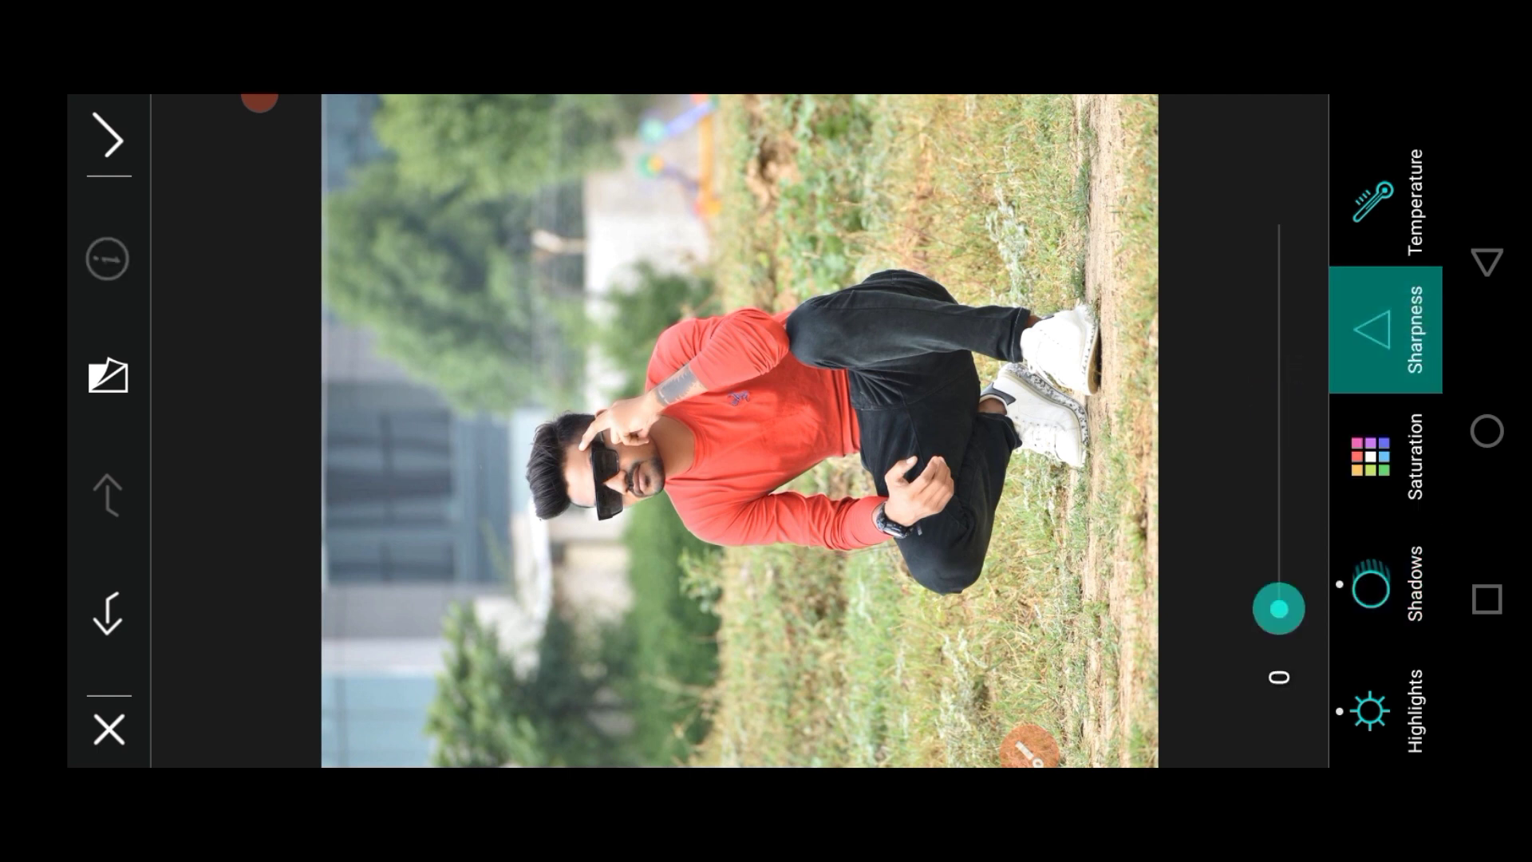
drag(1301, 608, 1313, 564)
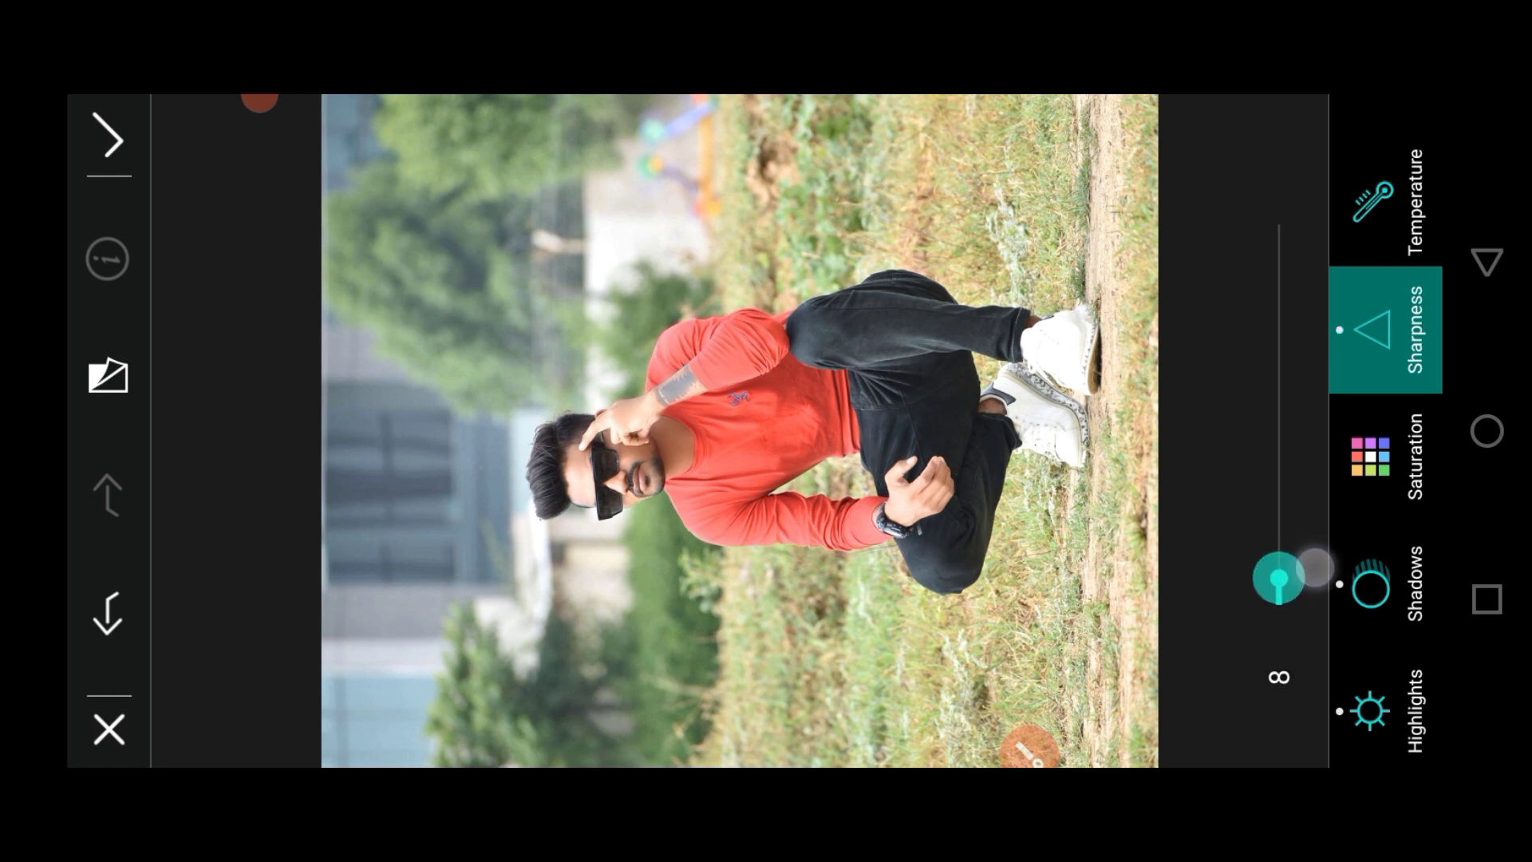
drag(1390, 281, 1390, 621)
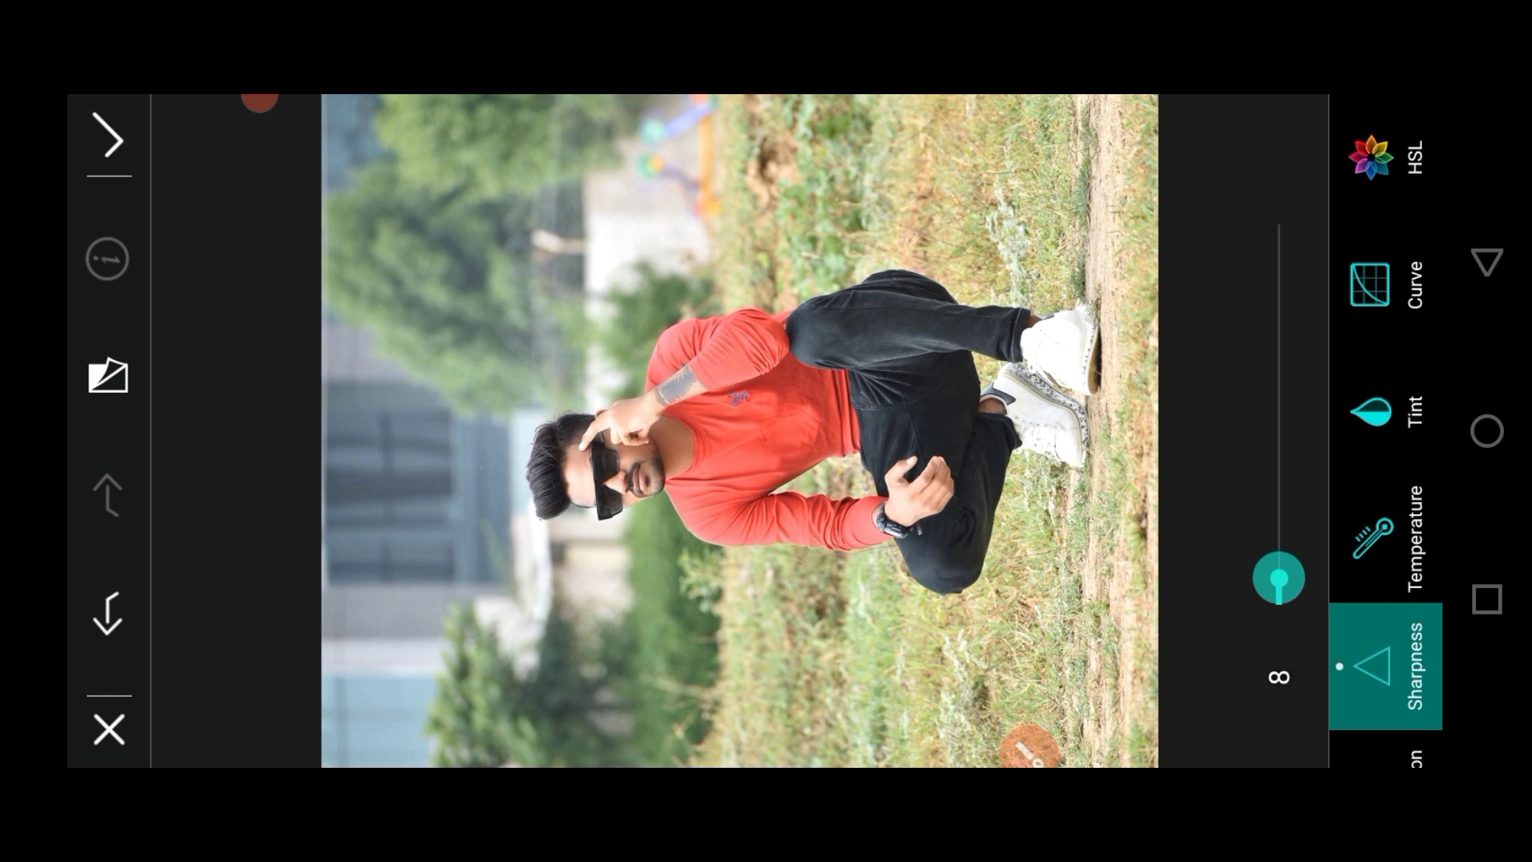
click(1384, 157)
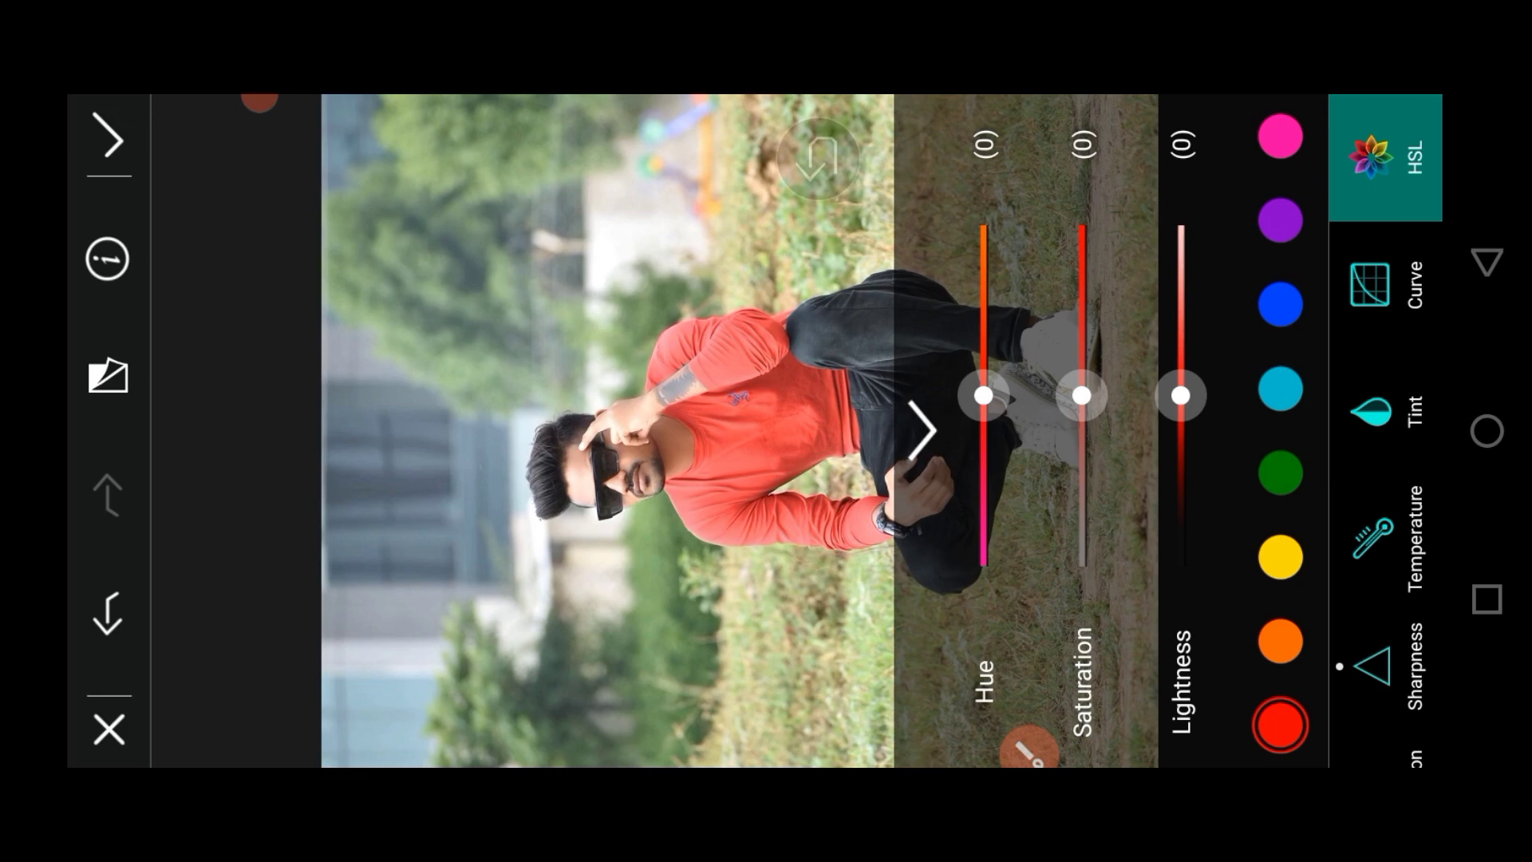
Step: Set the green range to saturation 100 and hue -100, turning greens yellow, and apply
click(1281, 473)
drag(1082, 394, 1081, 221)
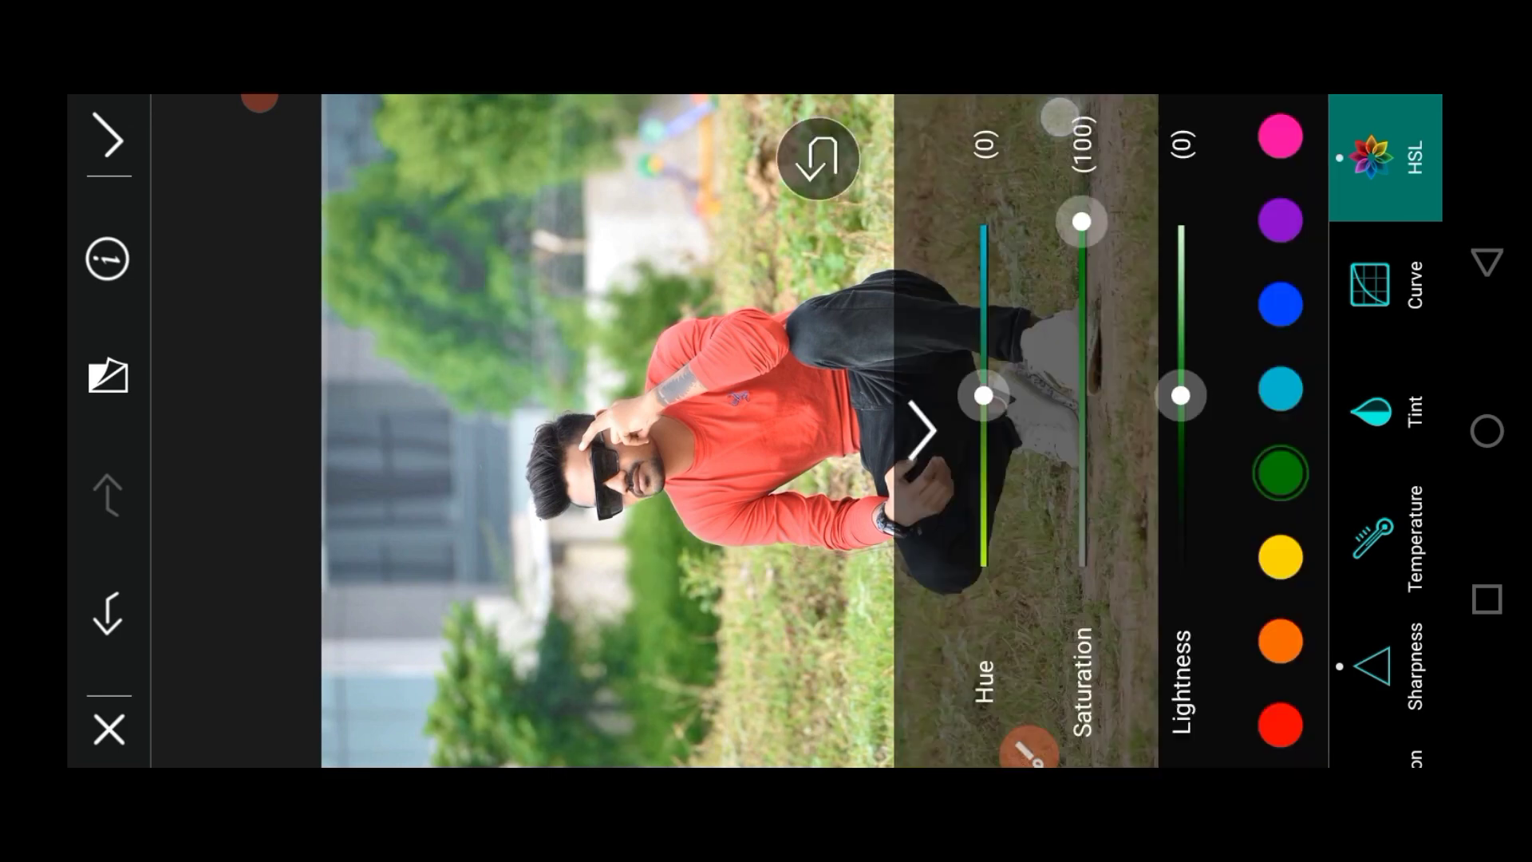
drag(984, 395, 983, 570)
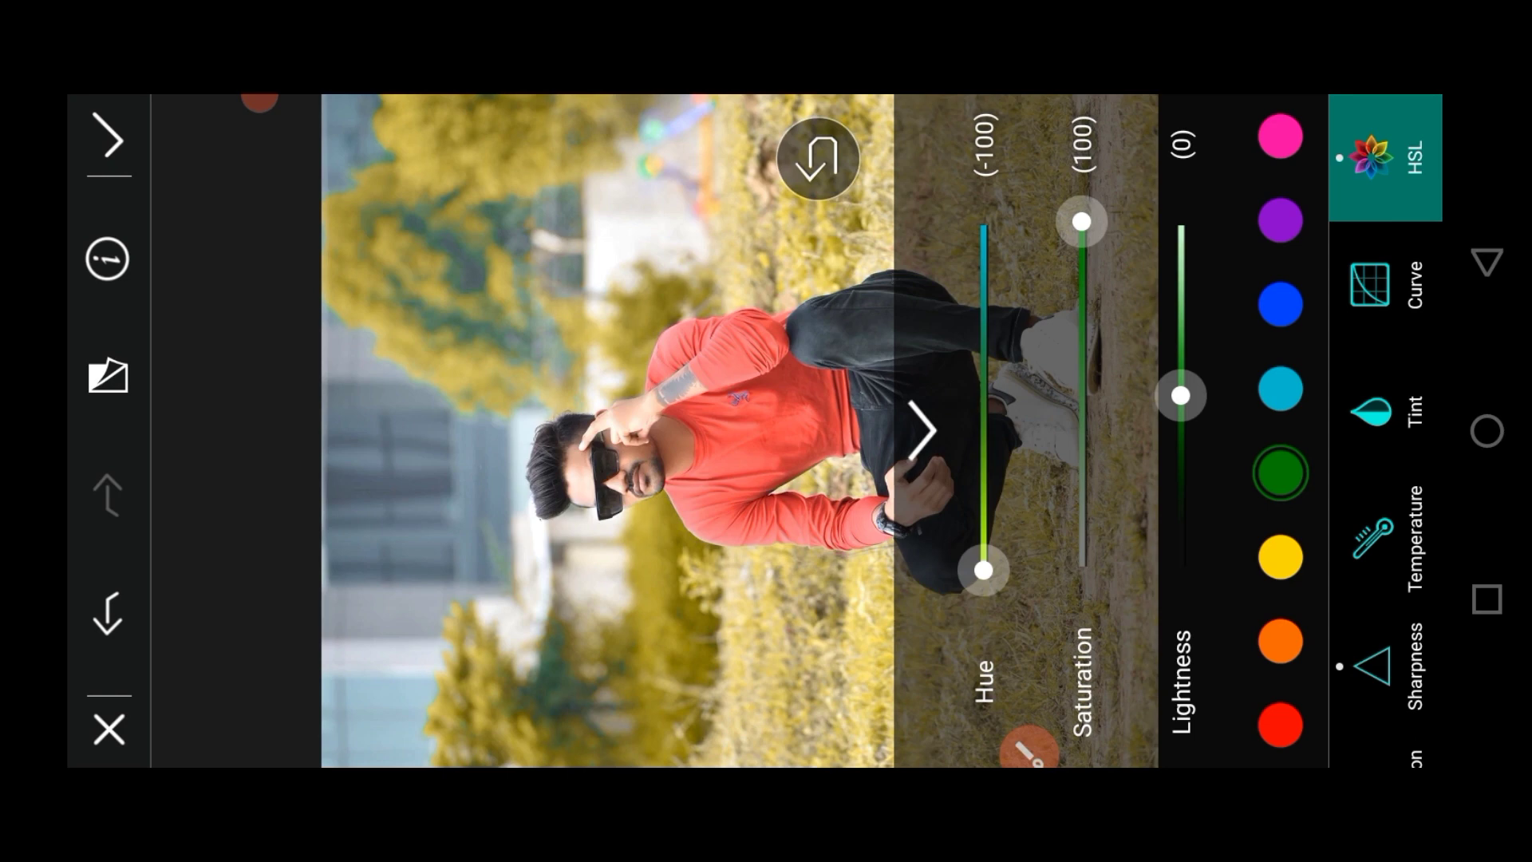
click(108, 140)
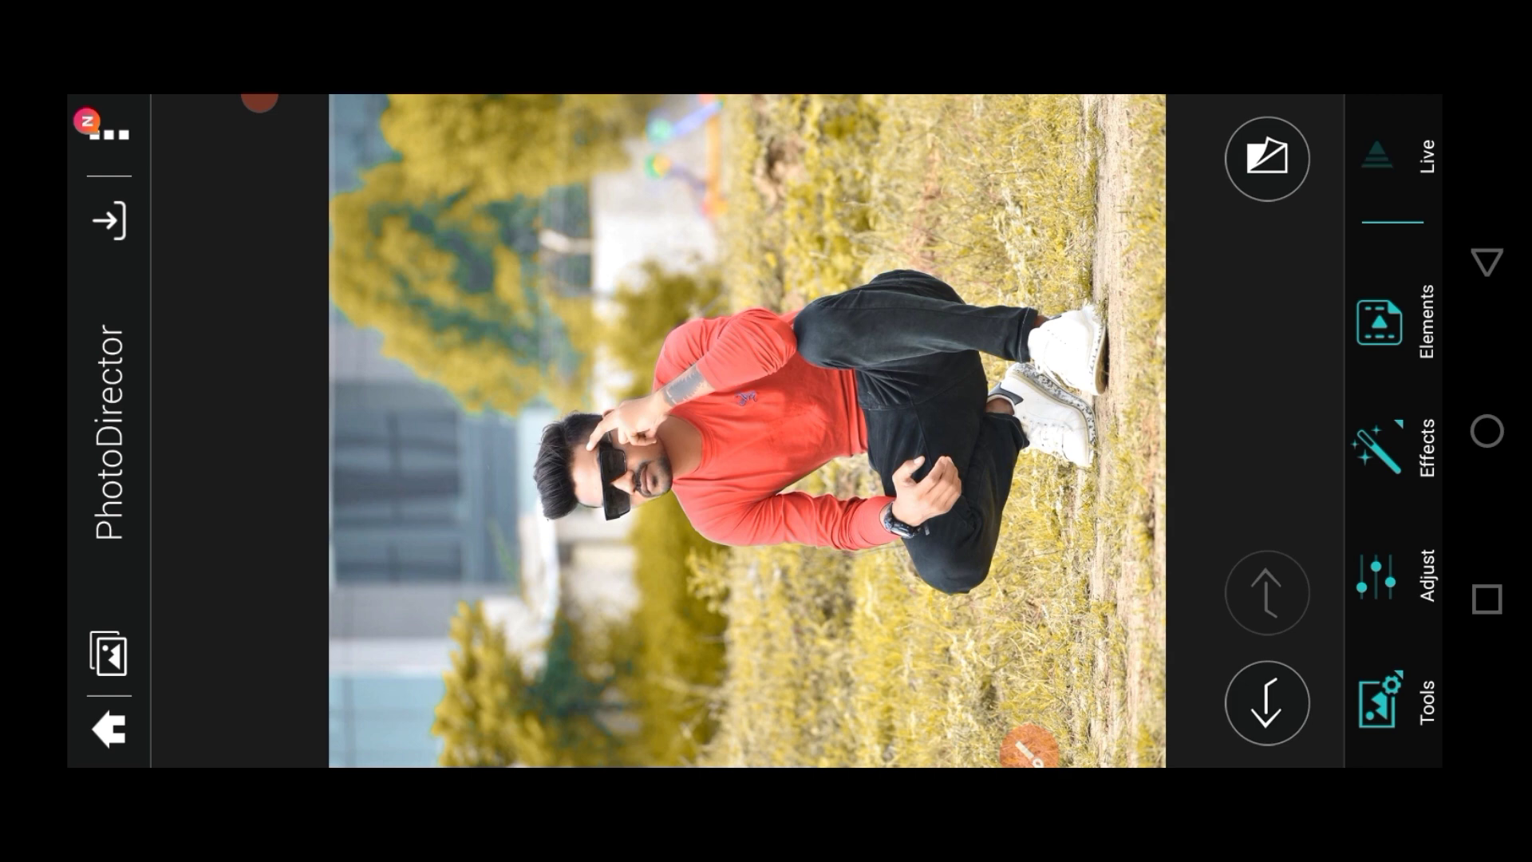
Step: In HSL, set the yellow range to hue -100 and saturation 32 for orange-brown foliage
click(1376, 574)
drag(1402, 205, 1402, 718)
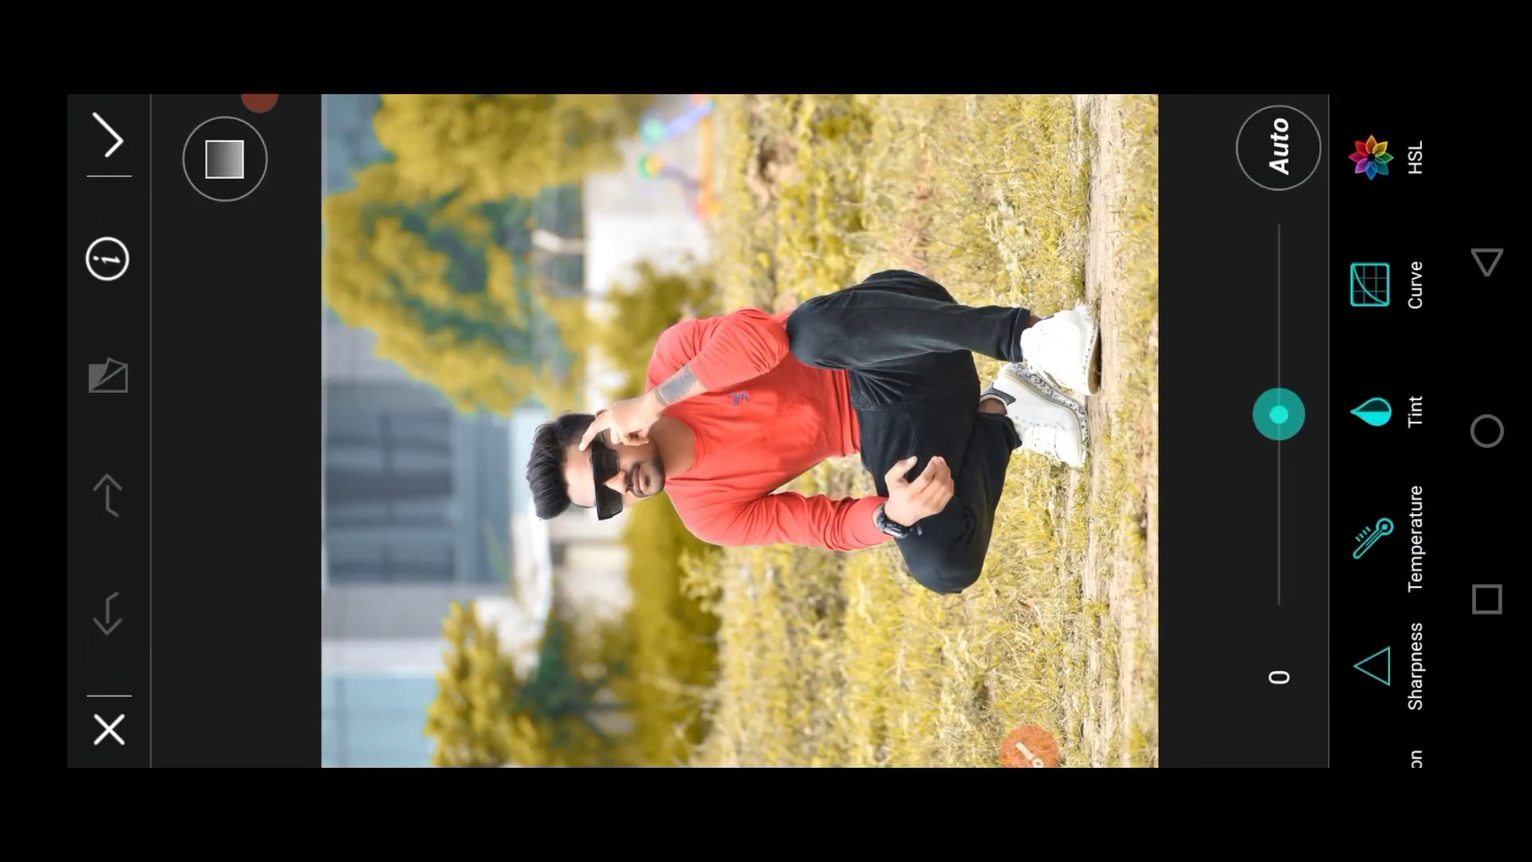
click(1384, 157)
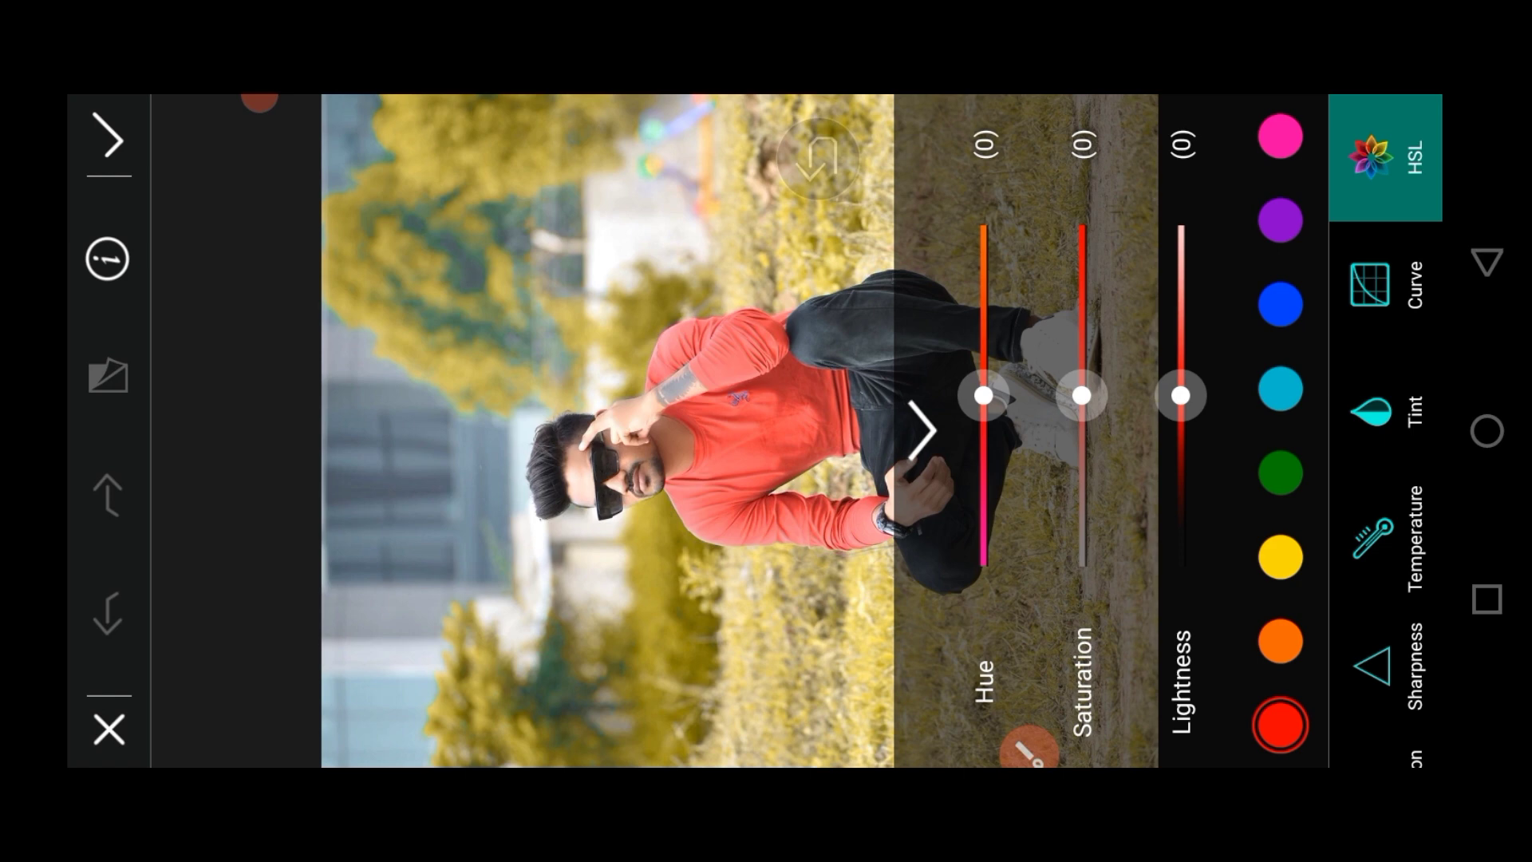
click(1280, 556)
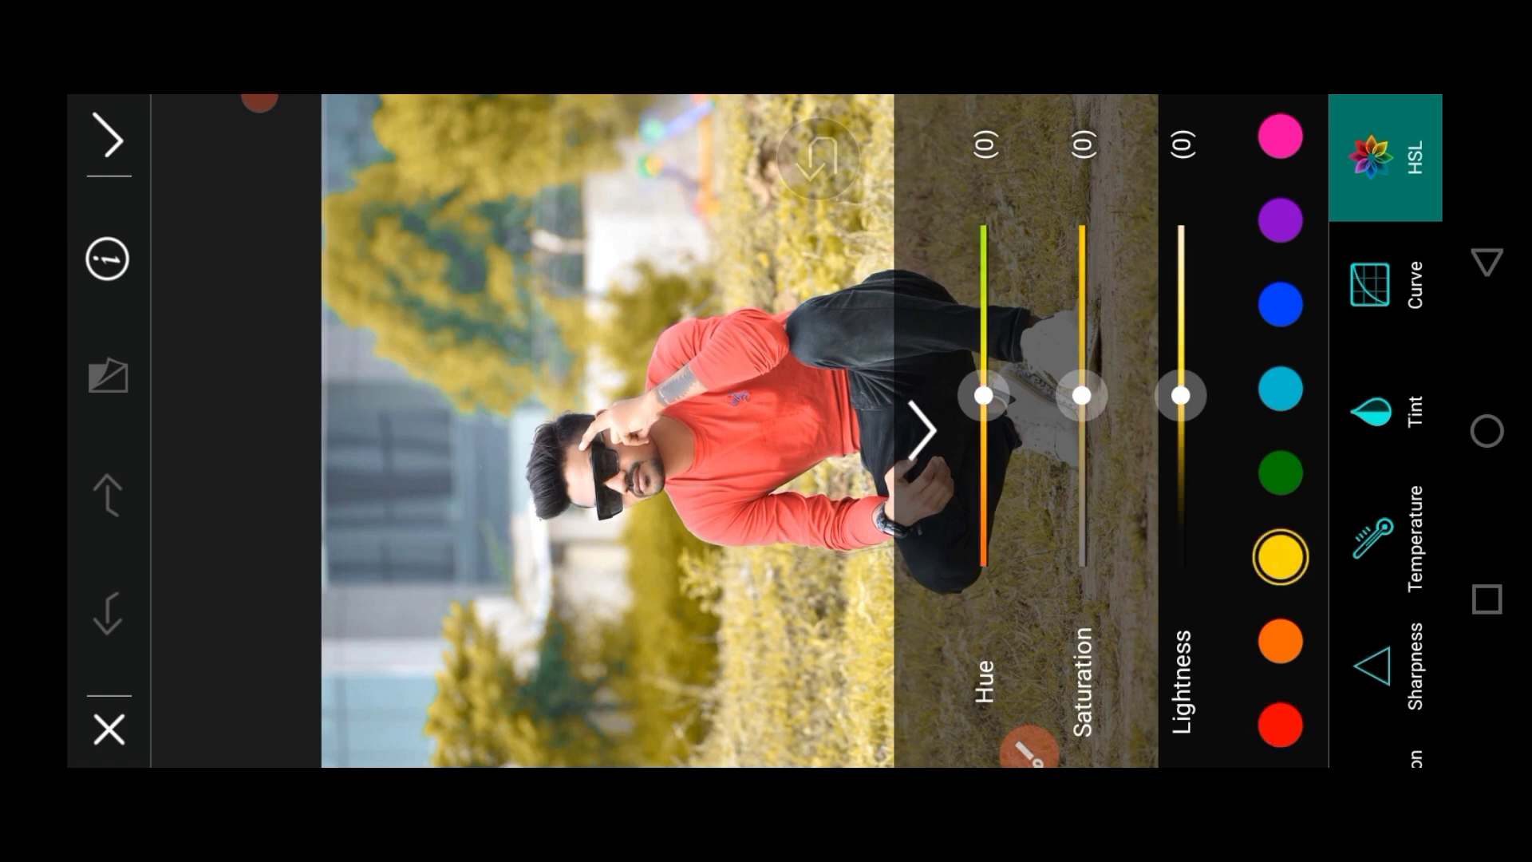
drag(983, 394, 983, 570)
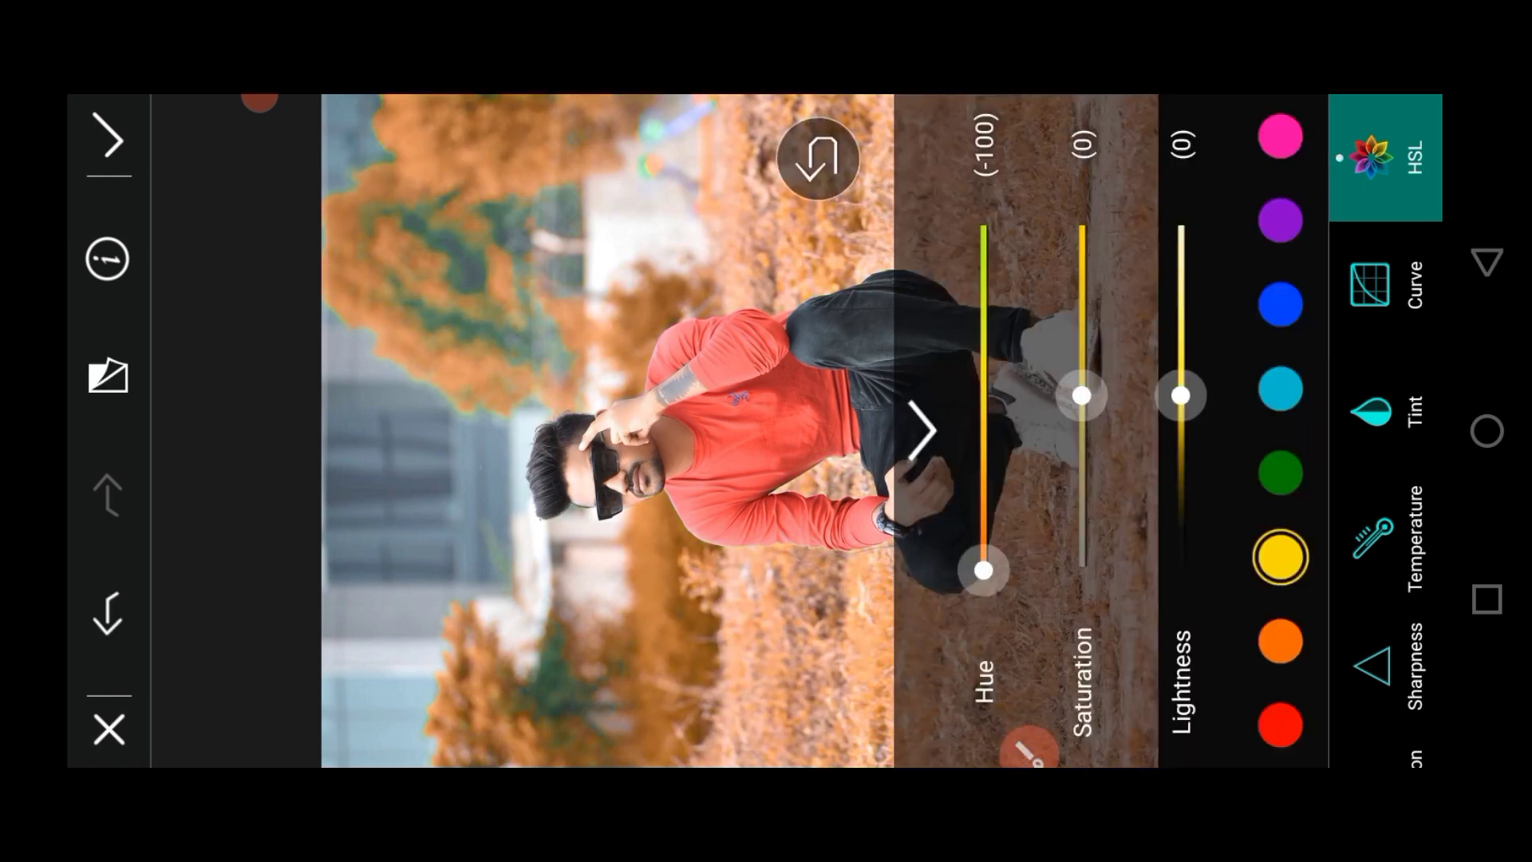
mouse_move(1081, 395)
mouse_down()
mouse_move(1086, 477)
mouse_move(1082, 460)
mouse_up()
Step: Set the orange range to lightness 60 and saturation -10
click(1280, 641)
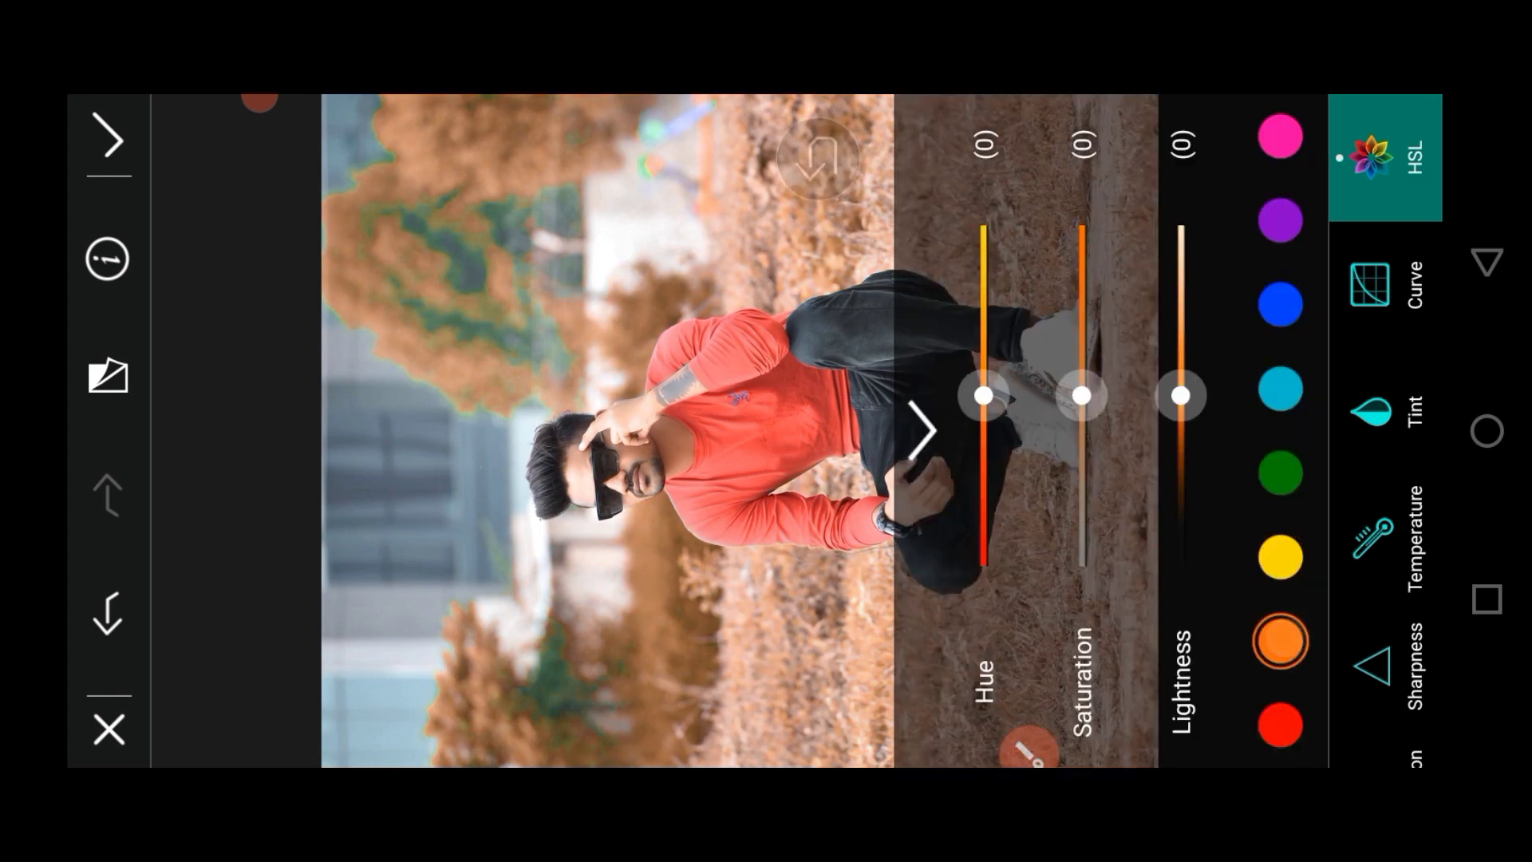
drag(1180, 395, 1199, 265)
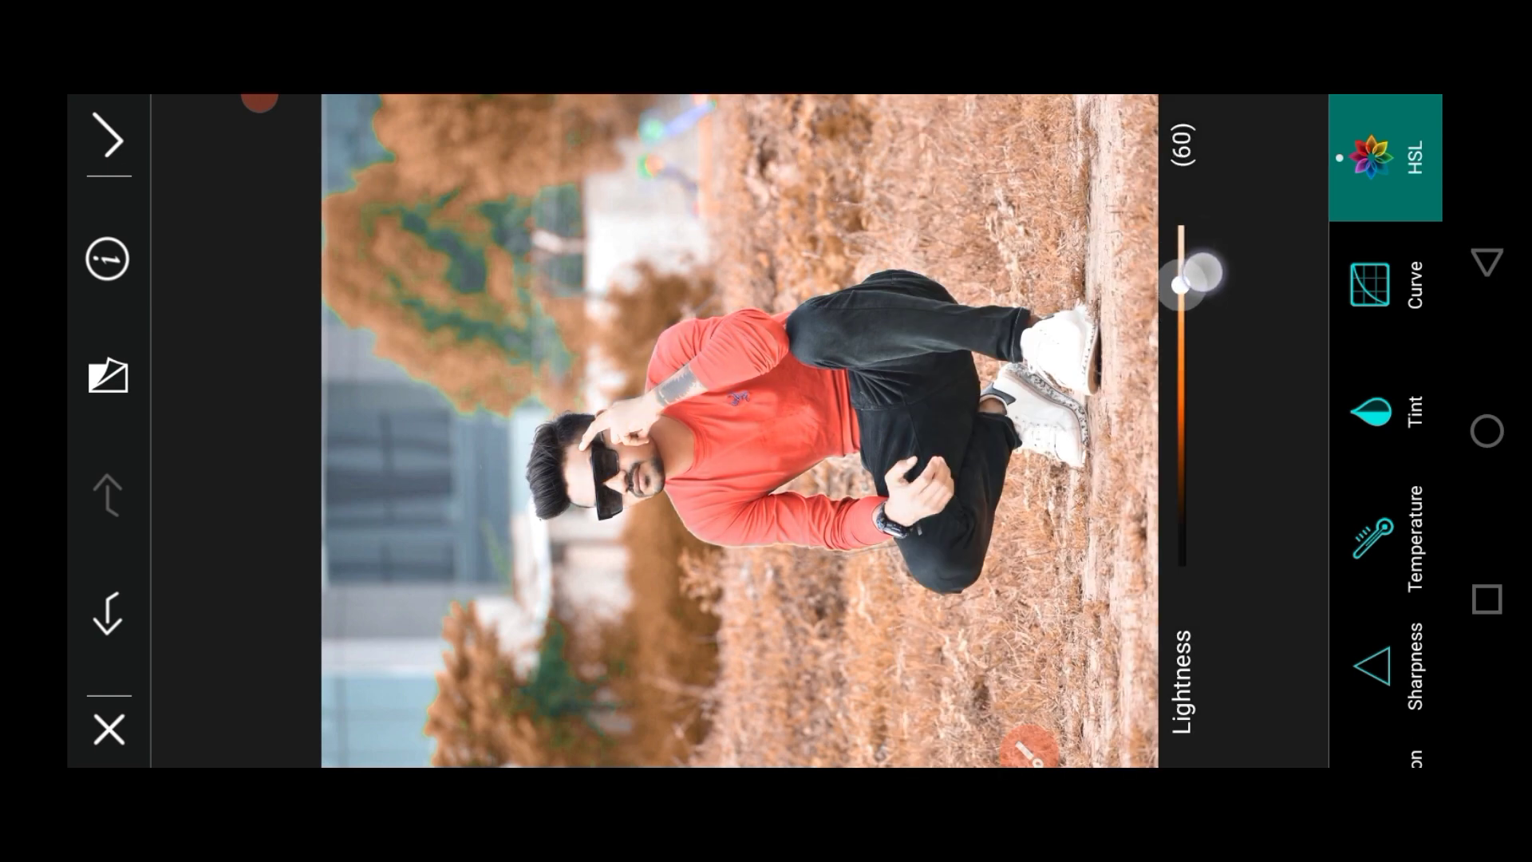
drag(1199, 272, 1199, 272)
mouse_move(1082, 395)
mouse_down()
mouse_move(1096, 452)
mouse_move(1095, 428)
mouse_up()
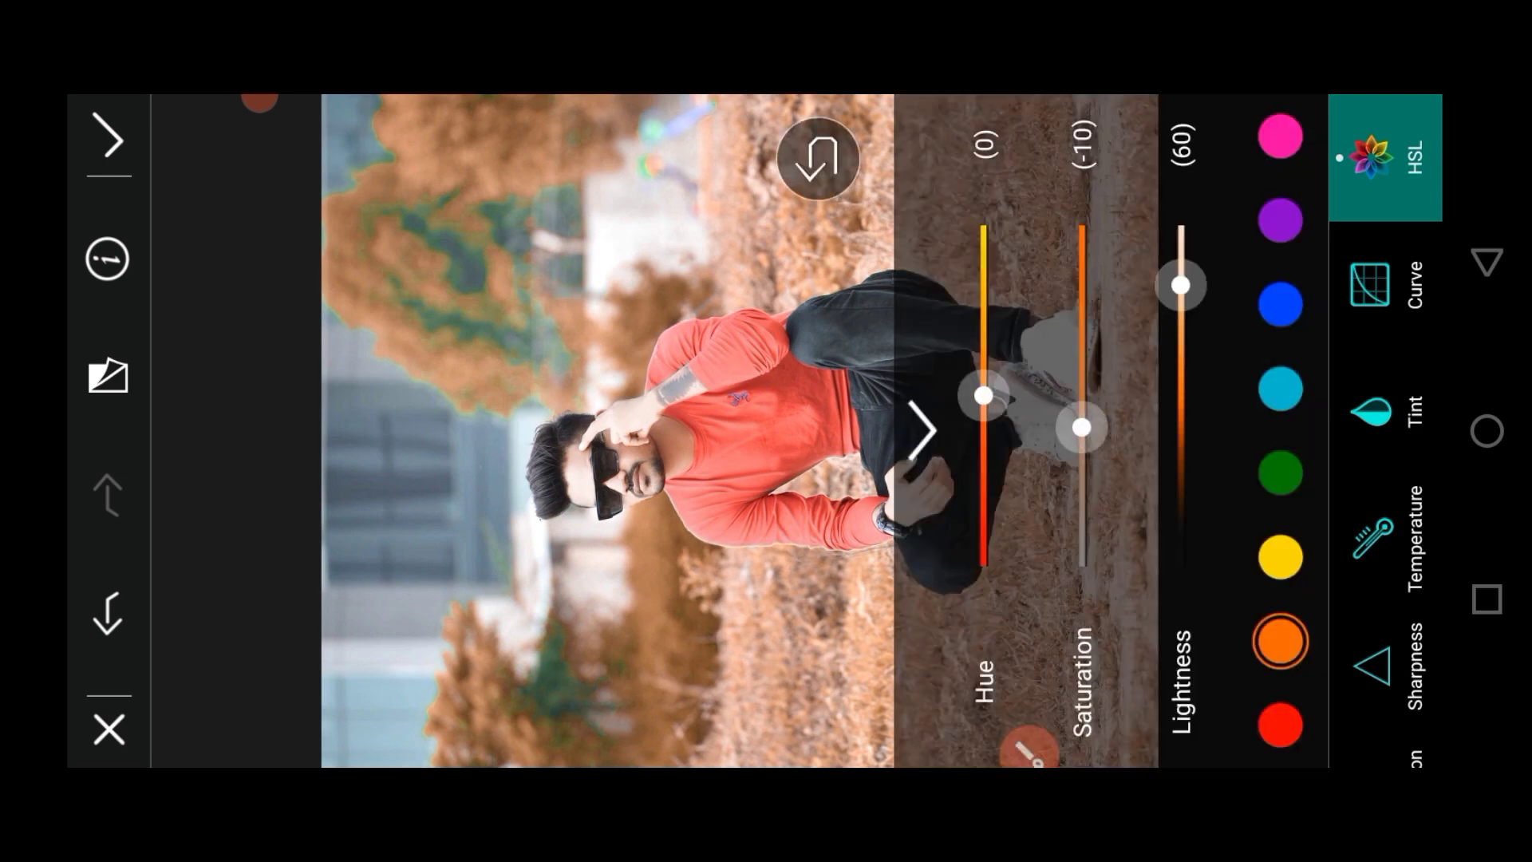
Step: Set the red range to hue 42 and saturation 53, then apply the HSL changes
click(1280, 724)
drag(983, 394, 984, 313)
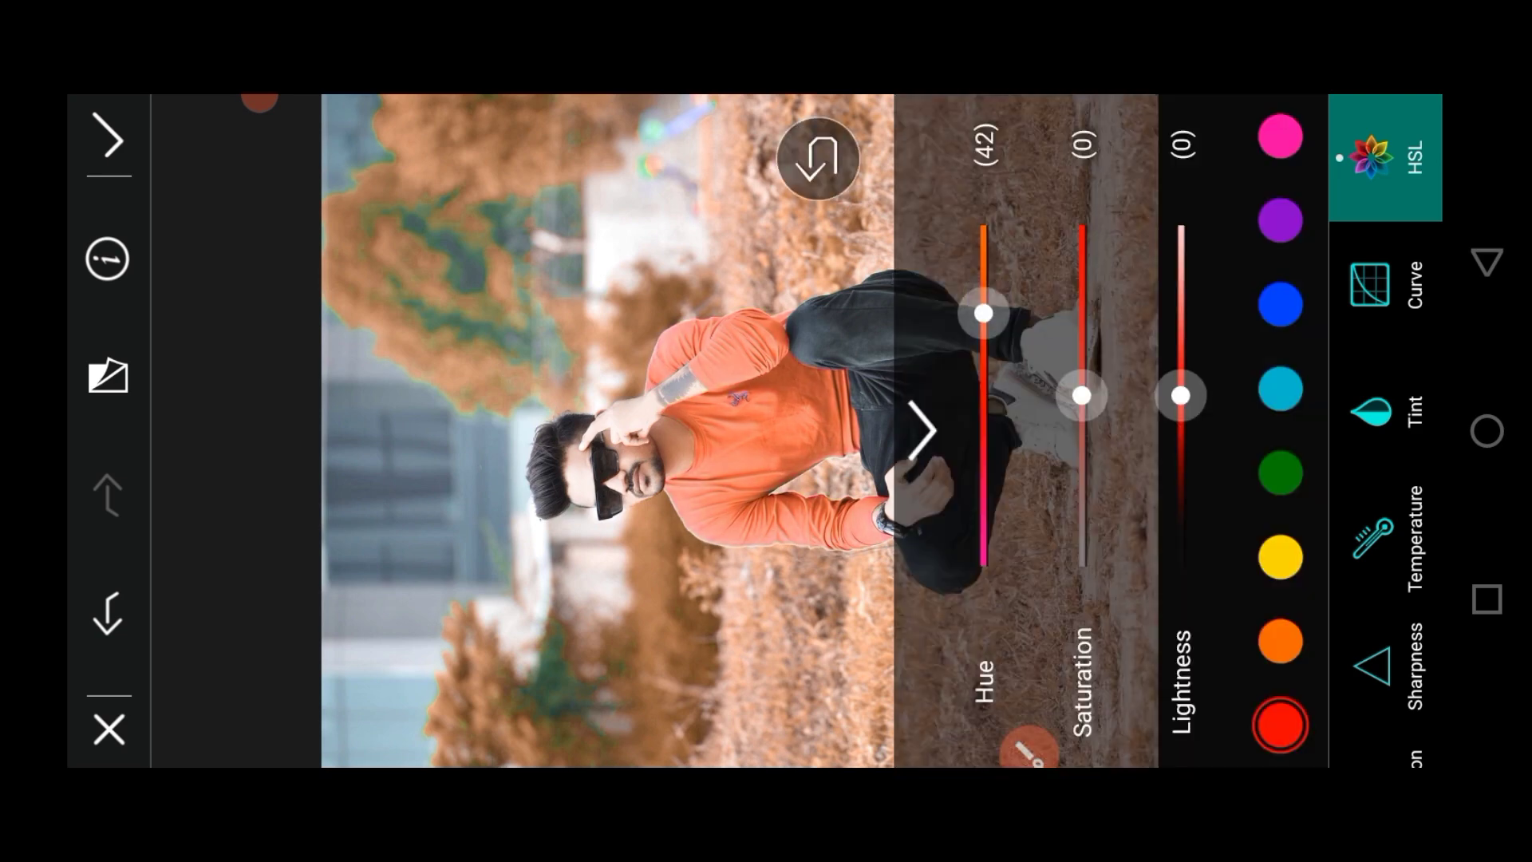
mouse_move(1082, 395)
mouse_down()
mouse_move(1089, 277)
mouse_move(1081, 296)
mouse_up()
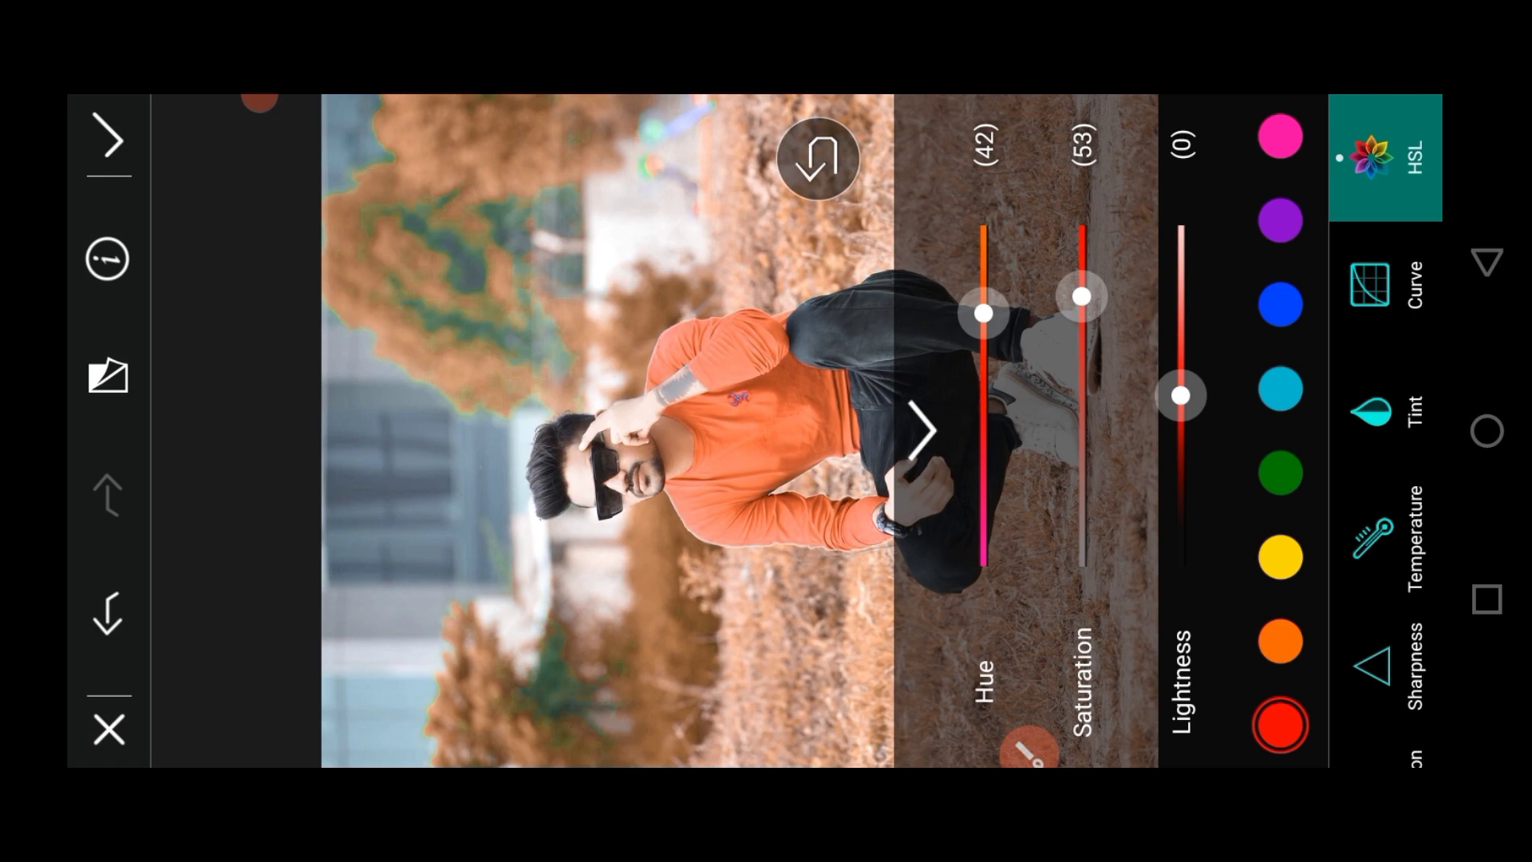
click(107, 139)
click(107, 139)
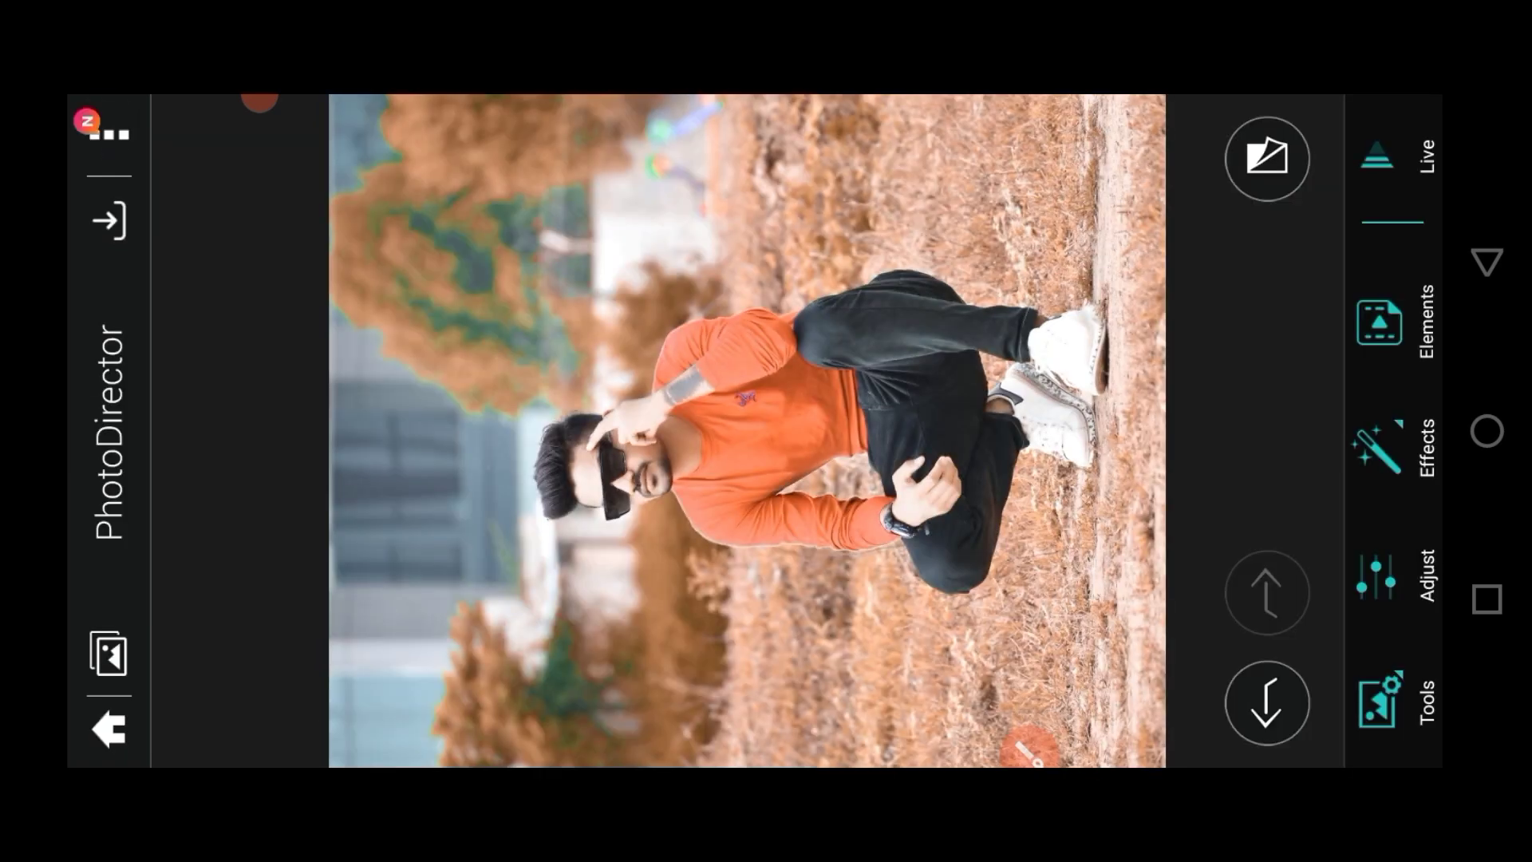
click(1269, 157)
click(1269, 157)
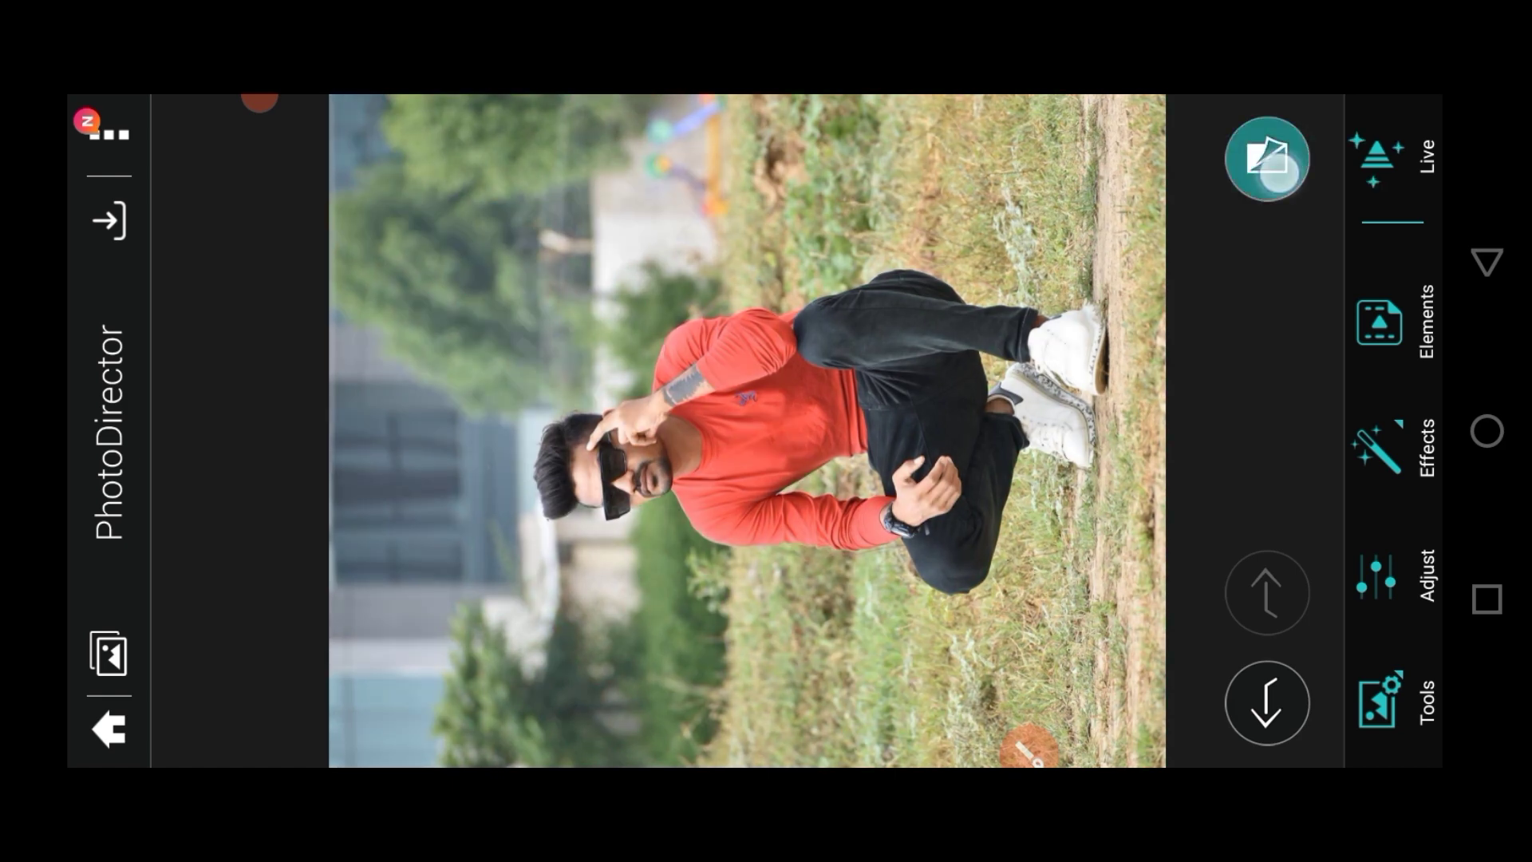
scroll(754, 244, up, 3)
click(1269, 157)
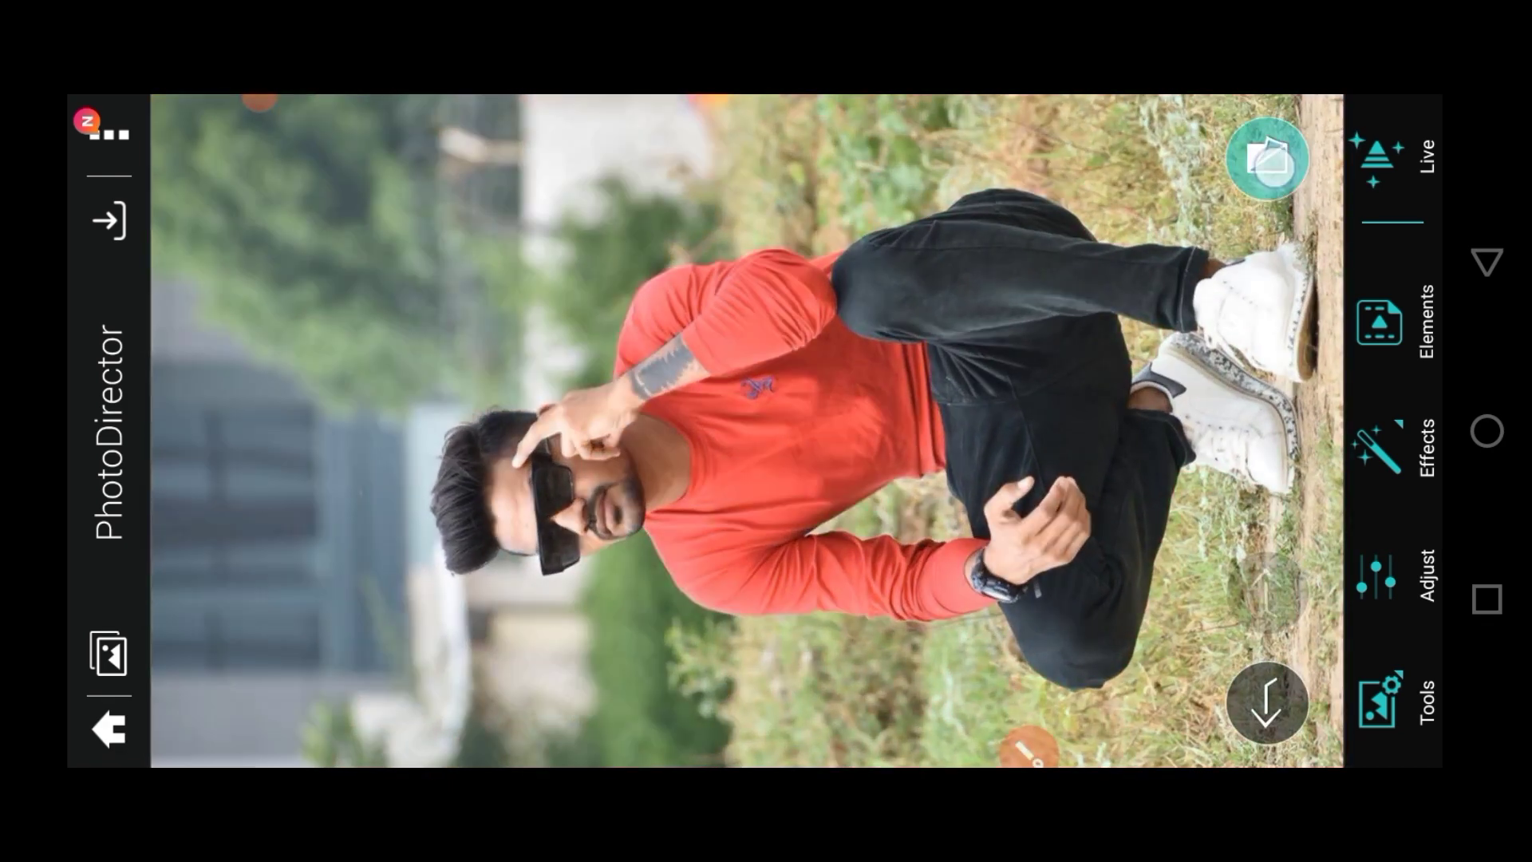
click(1269, 157)
scroll(747, 431, down, 3)
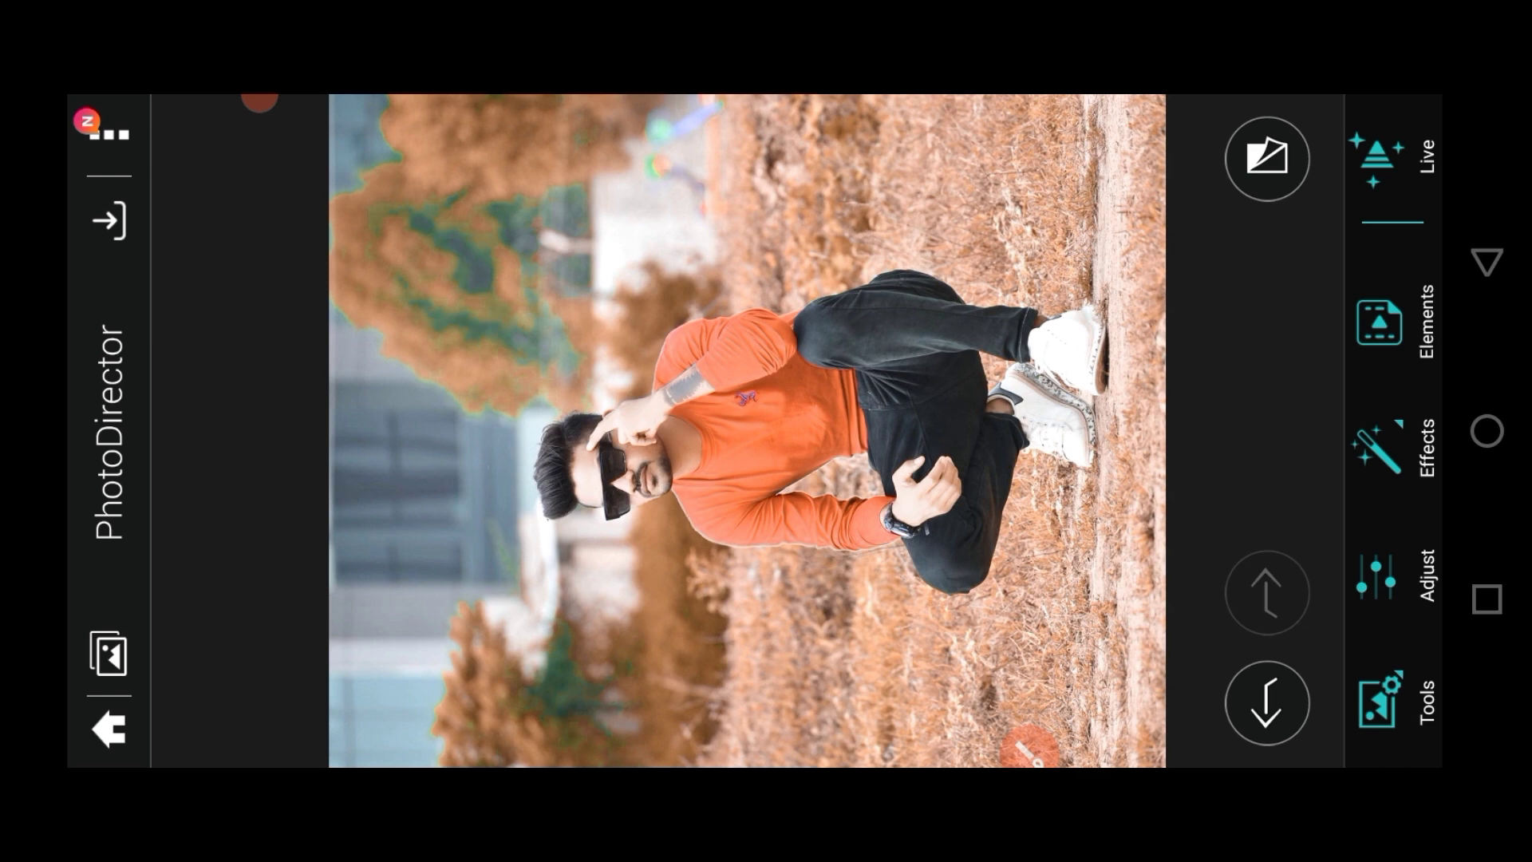
click(1376, 575)
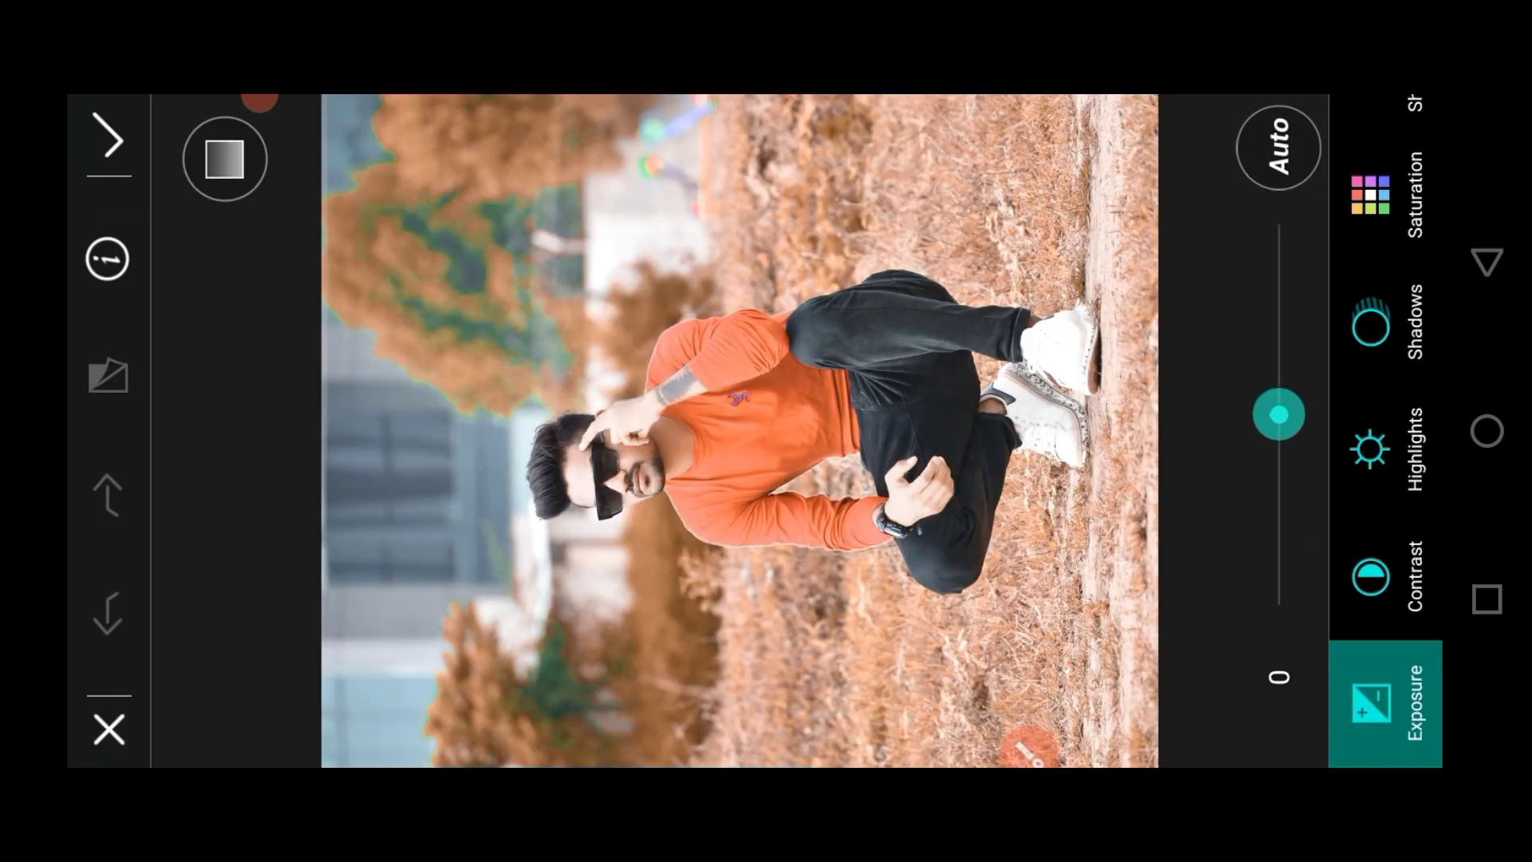
drag(1389, 199, 1388, 599)
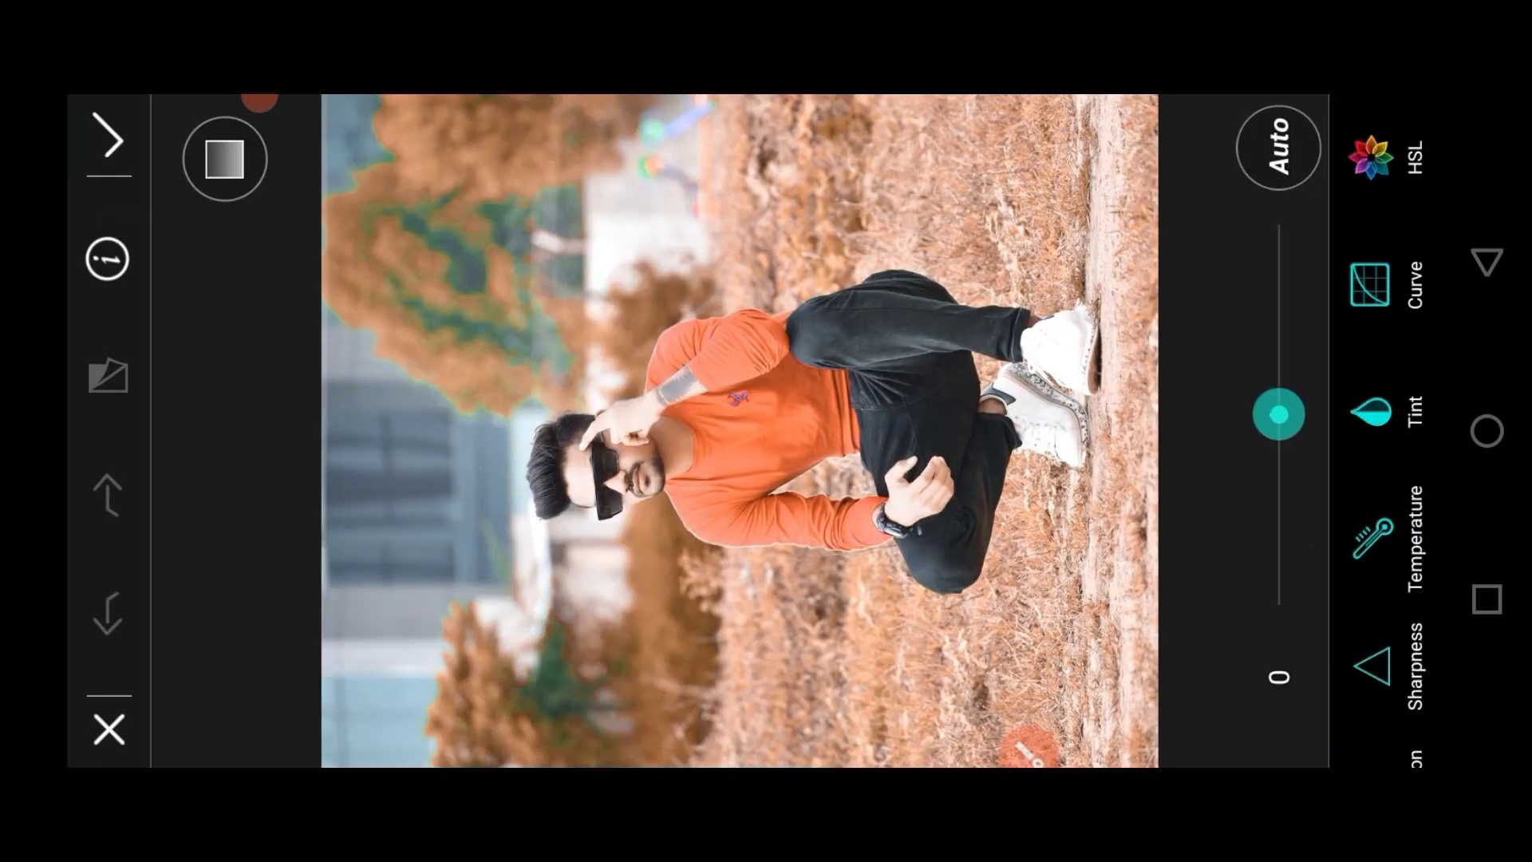
click(1385, 411)
drag(1279, 414, 1281, 428)
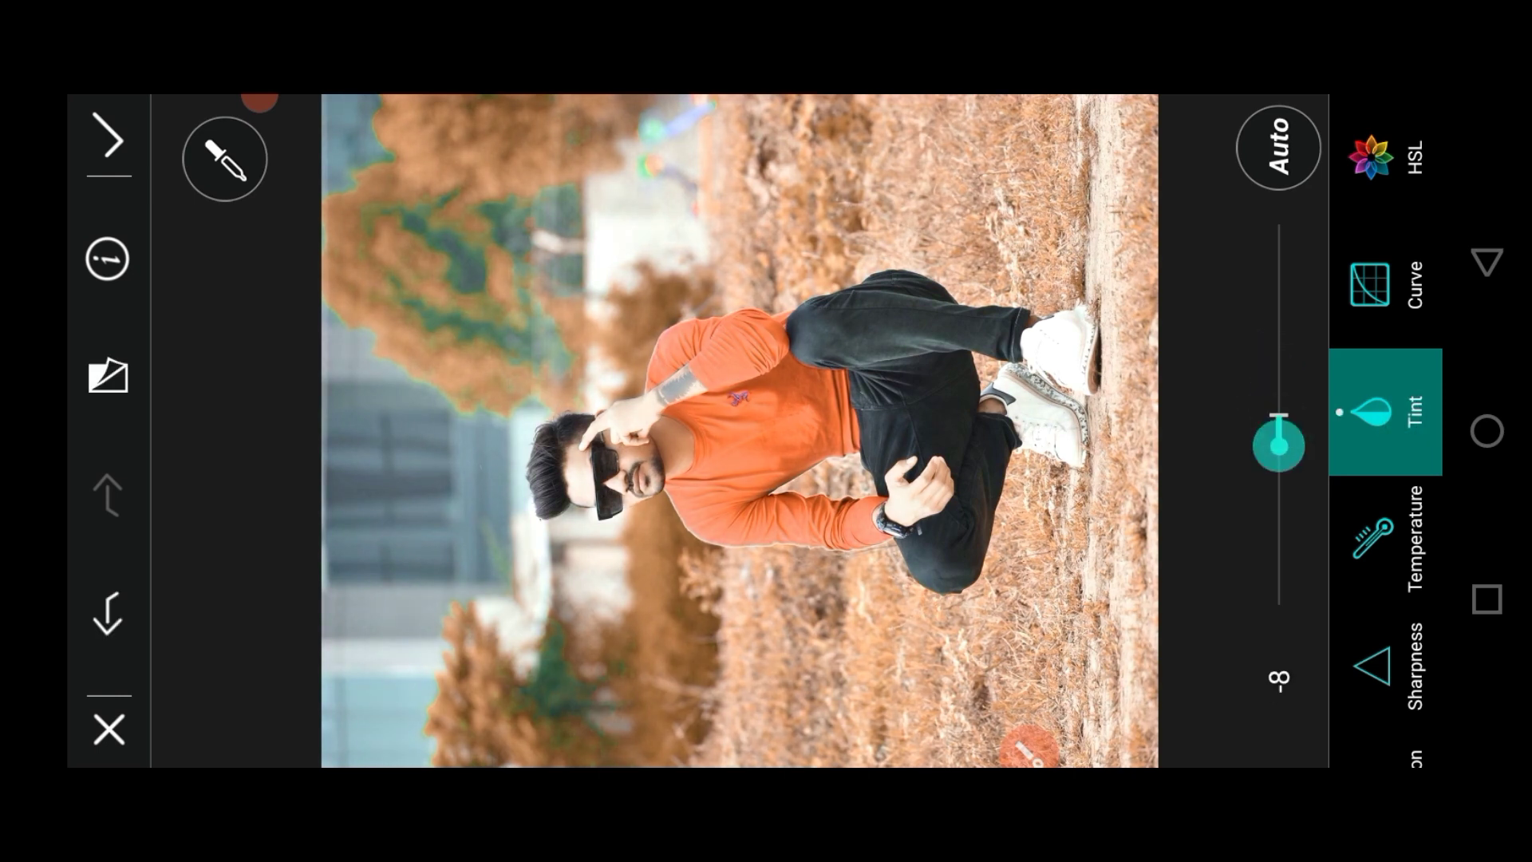
click(1385, 539)
mouse_move(1280, 410)
mouse_down()
mouse_move(1276, 343)
mouse_move(1279, 414)
mouse_up()
click(1372, 406)
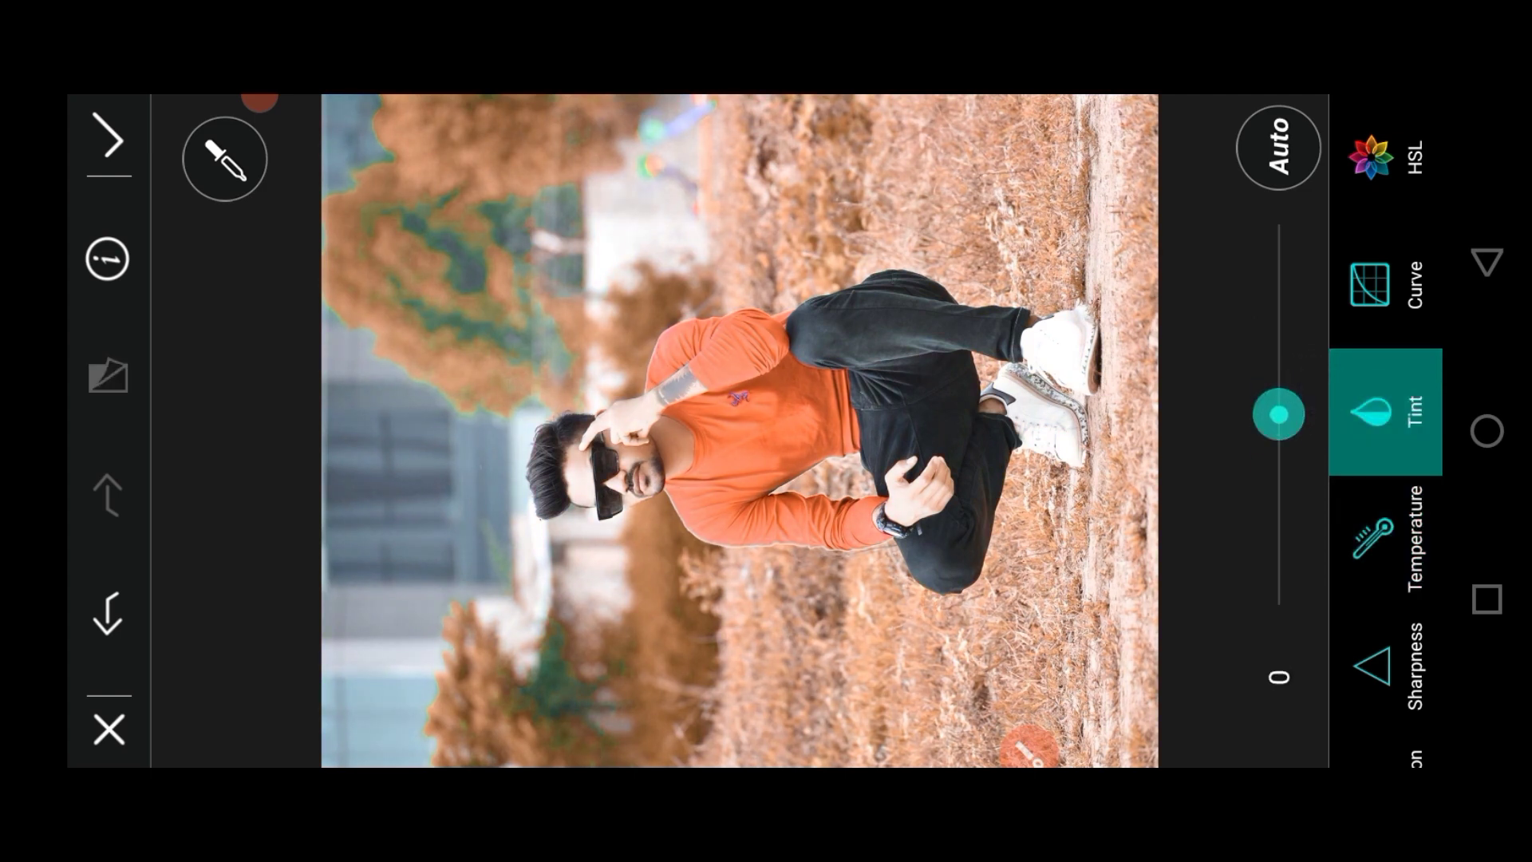
click(110, 137)
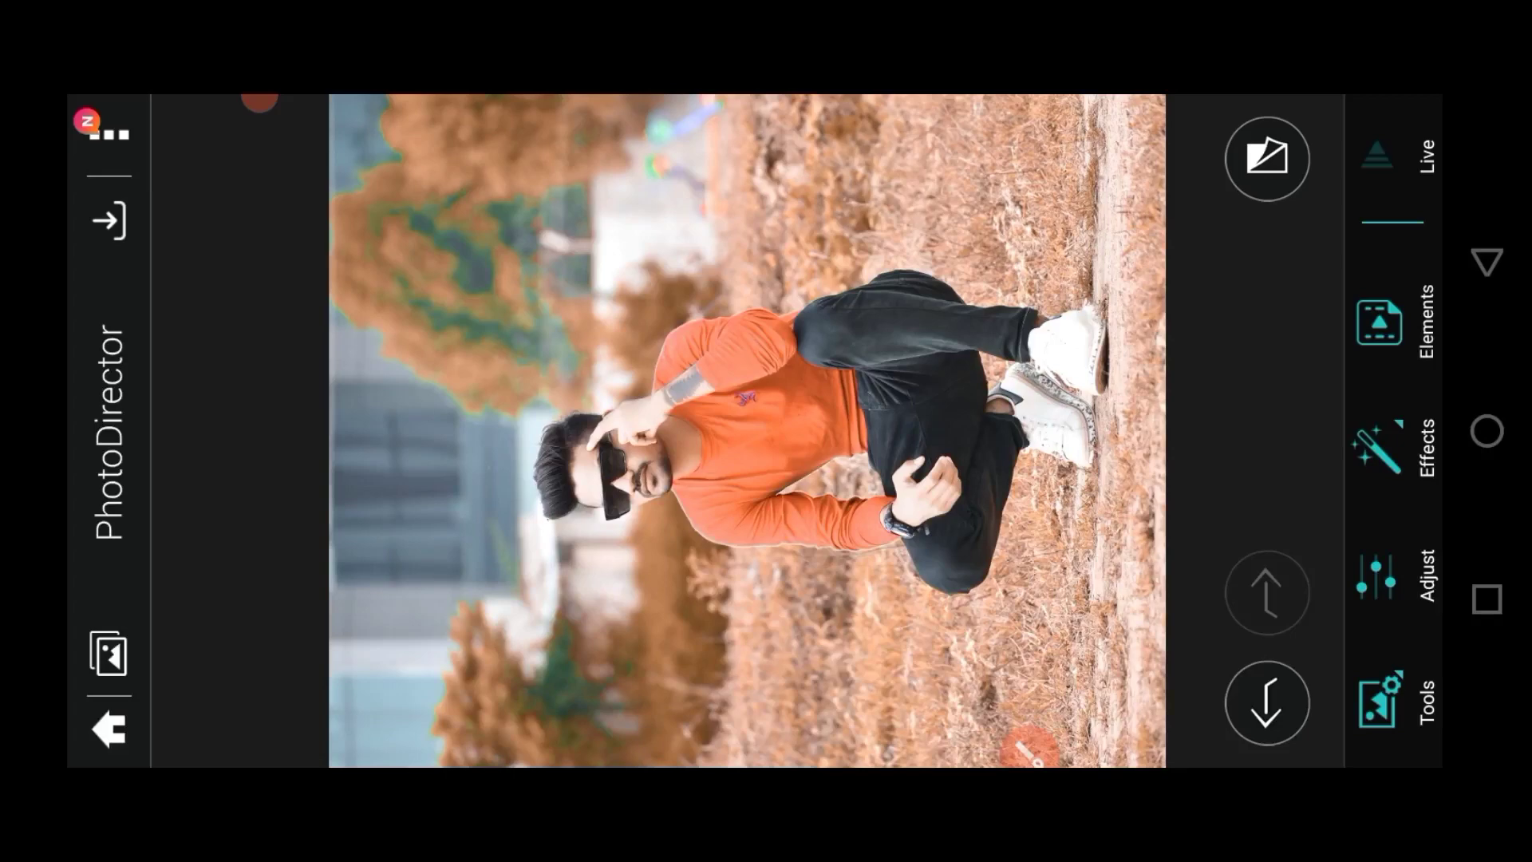
scroll(798, 266, up, 3)
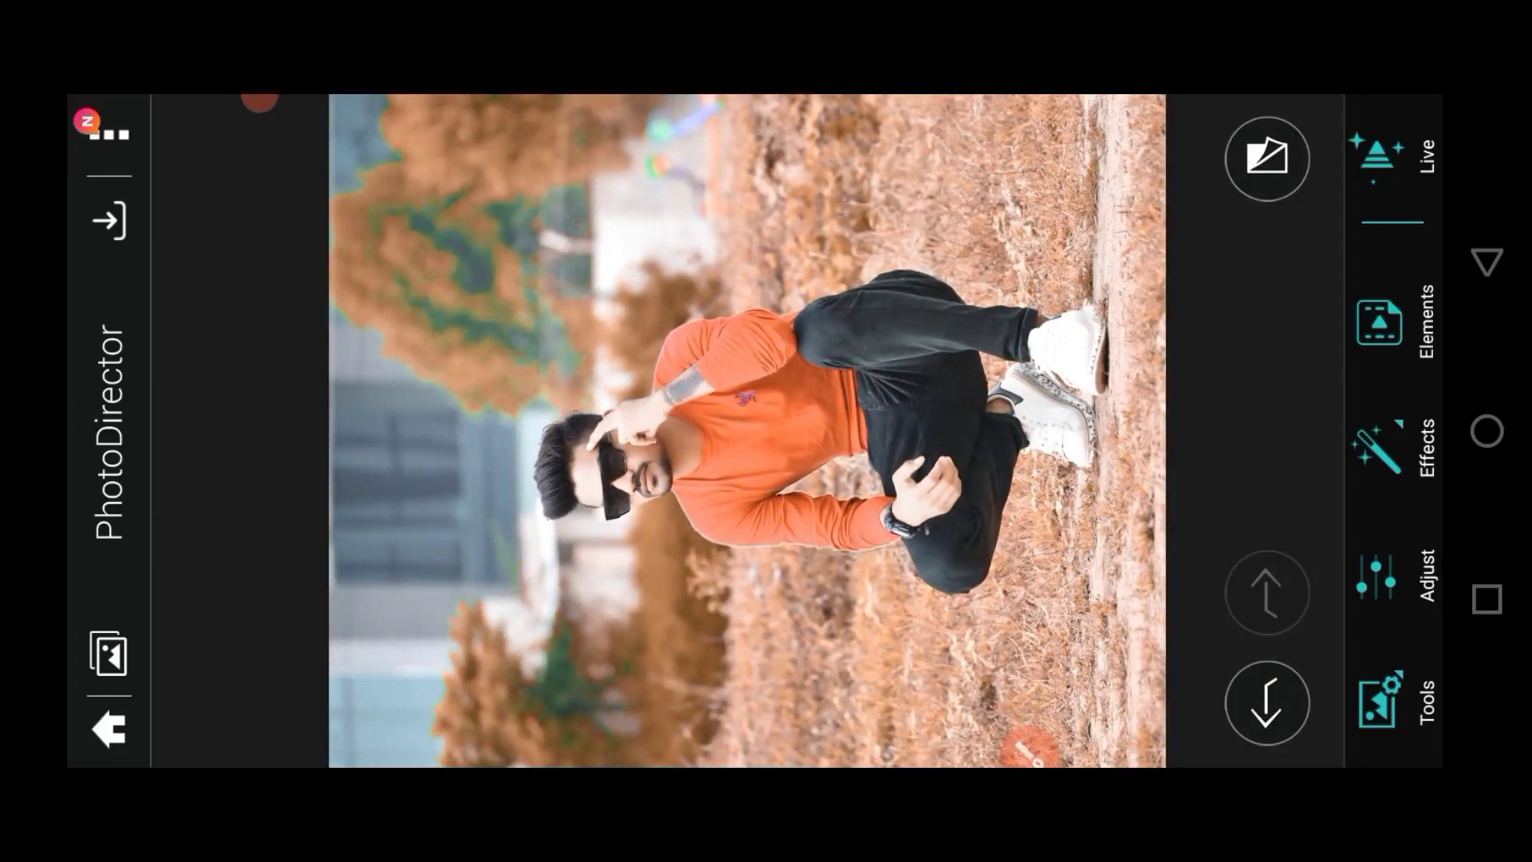